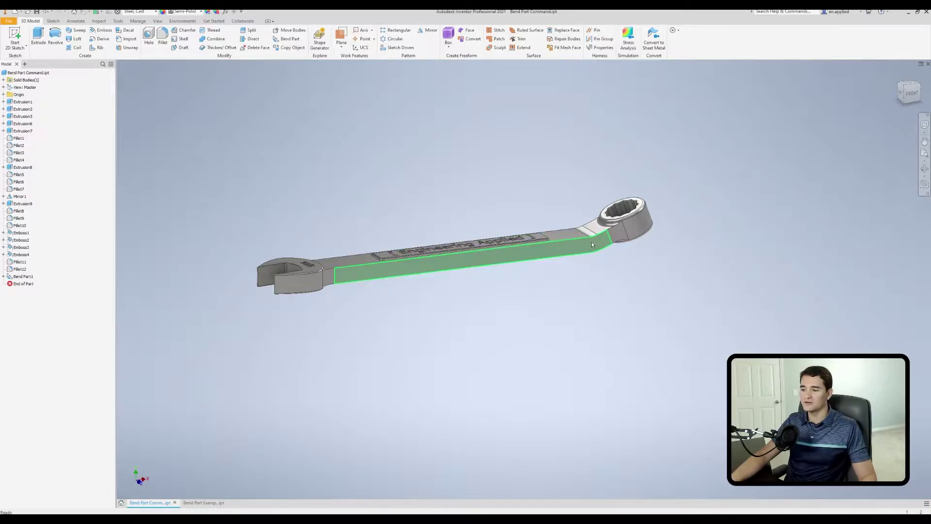
Step: Switch to the Bend Part Example.ipt file and delete the existing bend-line sketch at the end of the feature list
shift+middle_drag(472, 252, 575, 201)
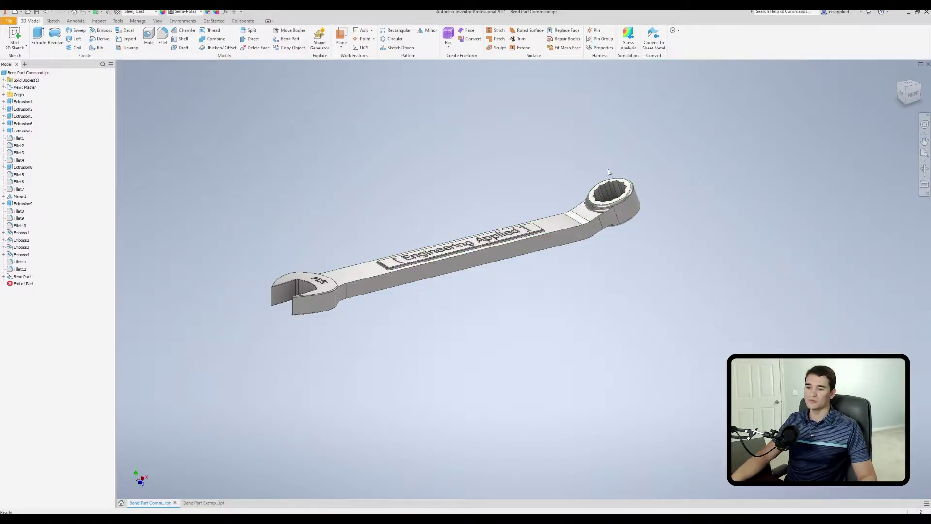
middle_drag(304, 125, 280, 125)
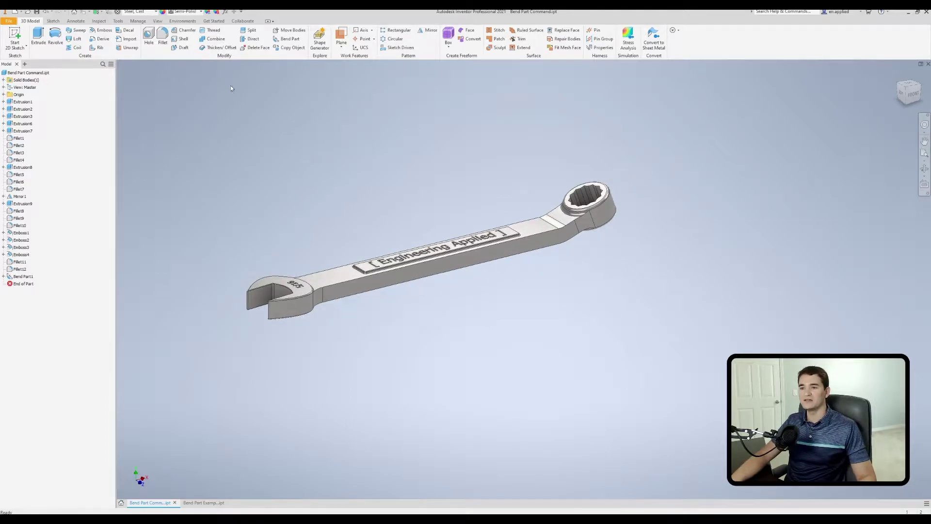
click(195, 503)
middle_drag(393, 252, 306, 221)
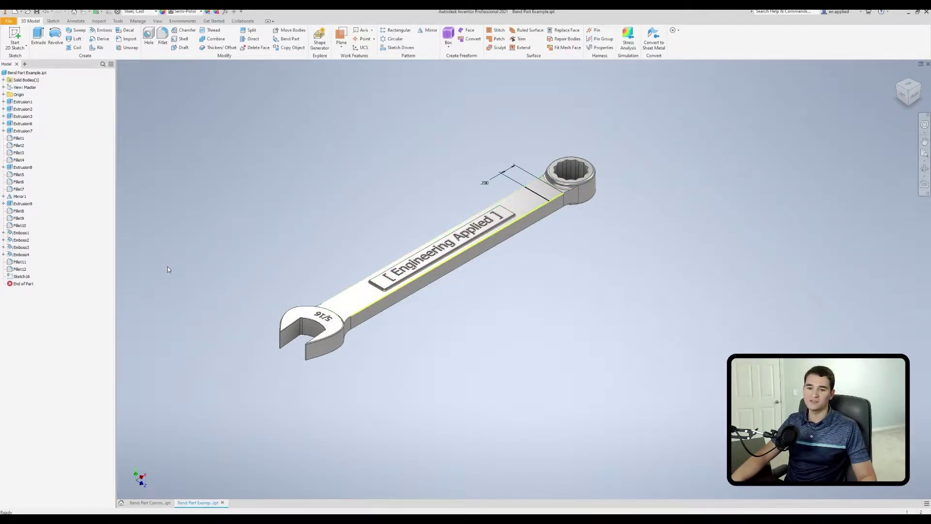
click(21, 276)
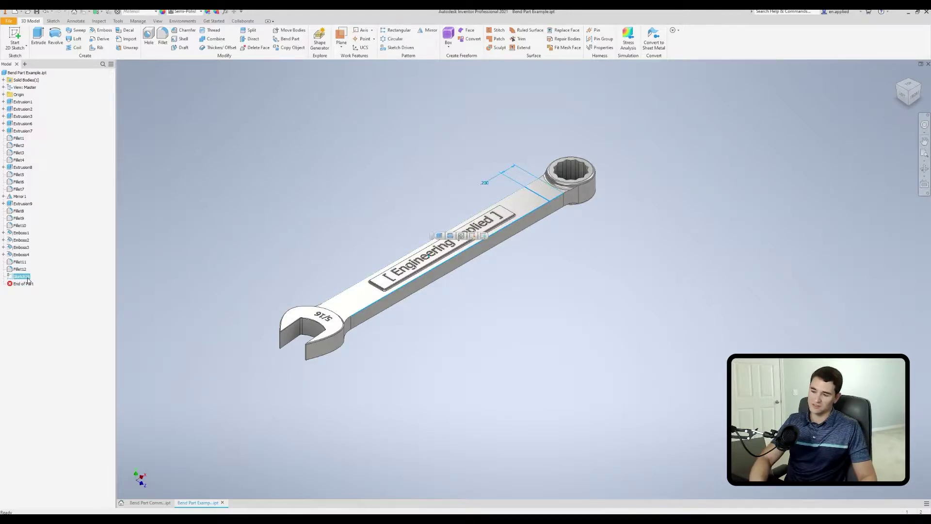
key(Delete)
Step: Start a 2D sketch on the wrench handle's top face and project the handle's two long edges into it
shift+middle_drag(205, 249, 483, 232)
click(15, 36)
scroll(482, 222, up, 3)
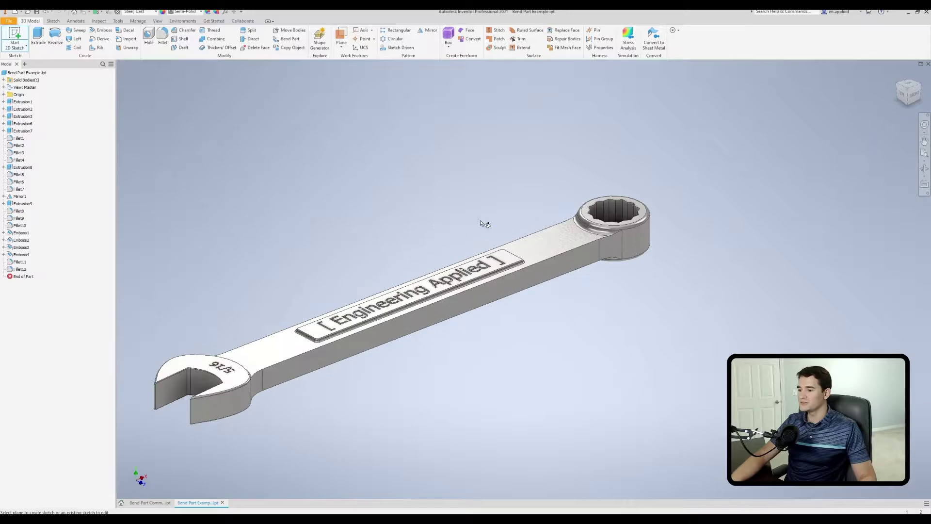
click(548, 250)
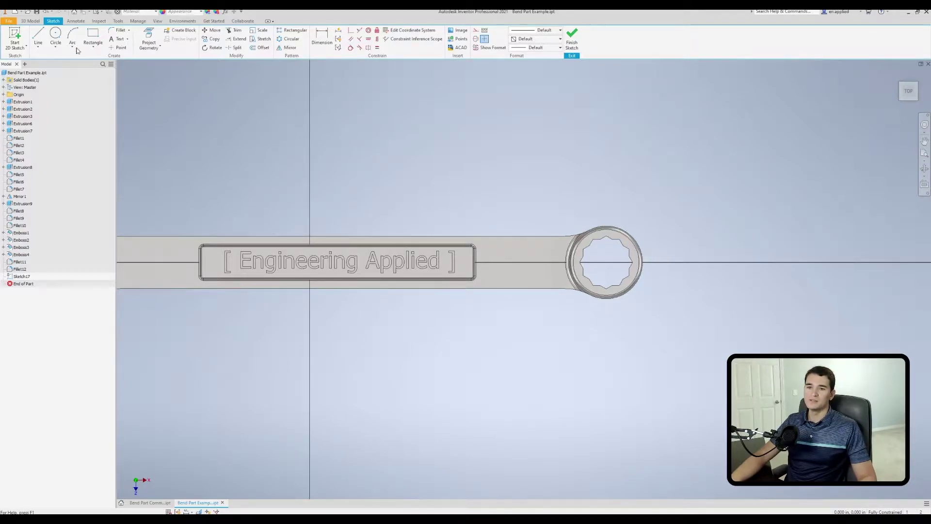
click(148, 38)
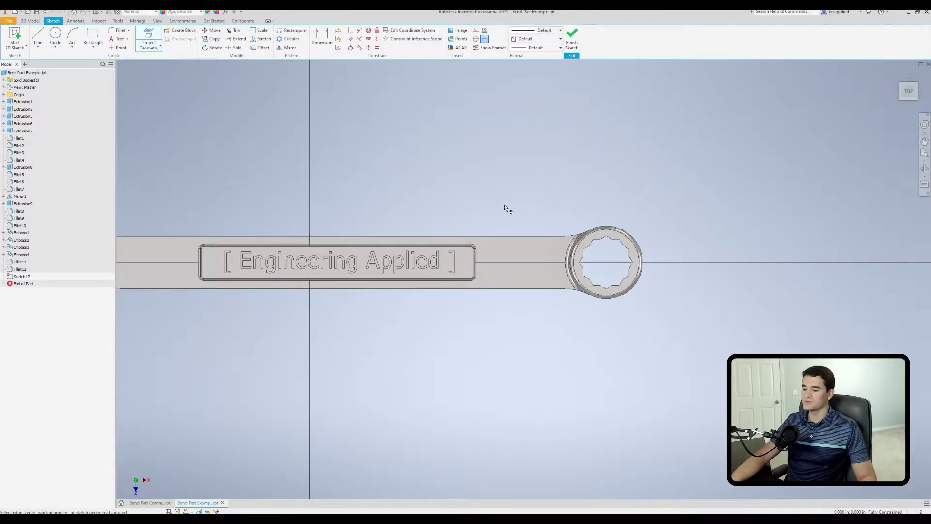
click(520, 235)
click(517, 289)
key(Escape)
Step: Sketch a straight line across the handle between the two projected edges, about 0.28 in from their ring-end endpoints
click(38, 36)
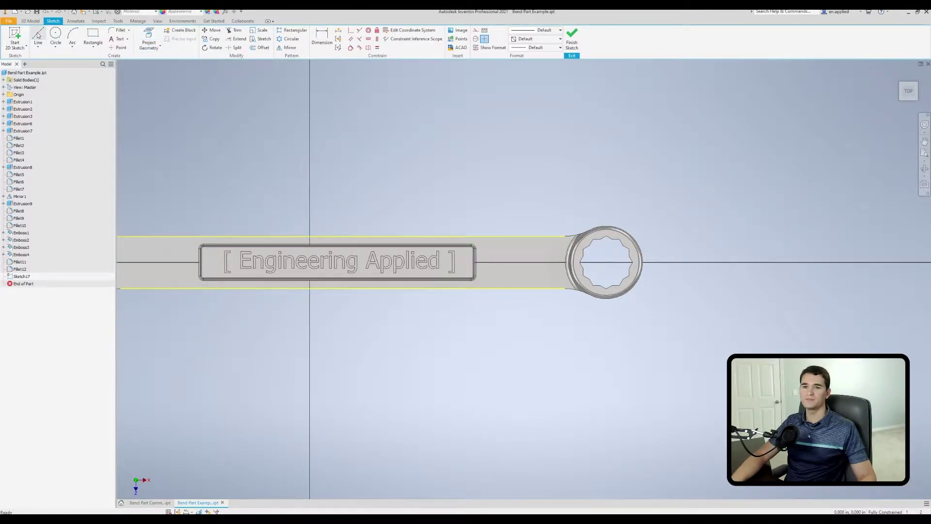
click(524, 236)
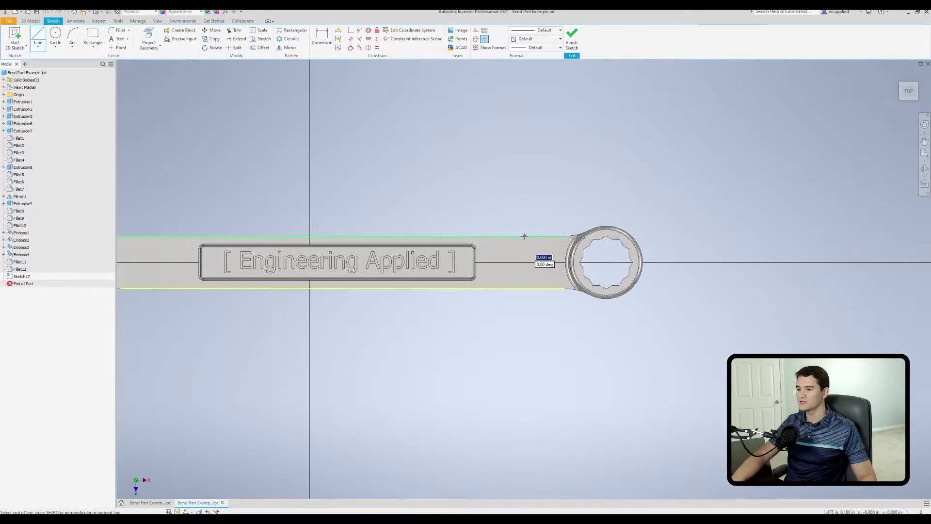
double_click(524, 288)
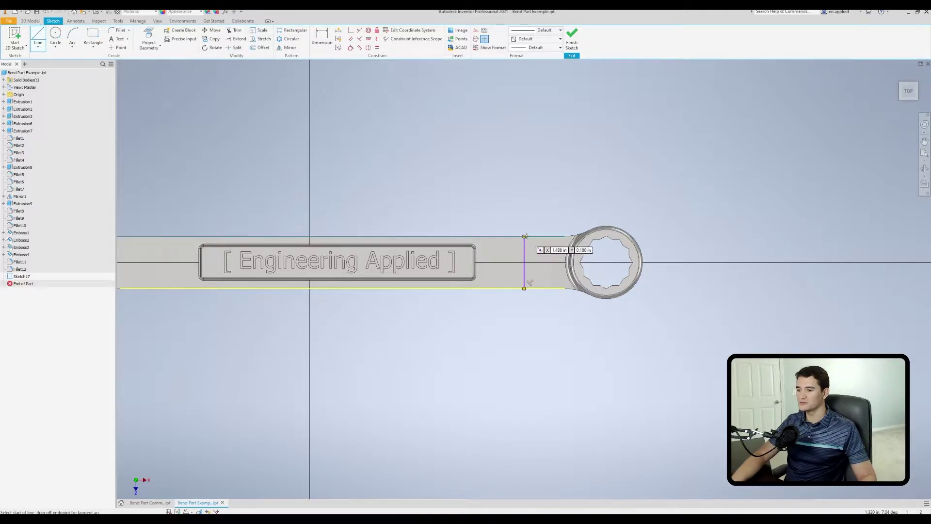
right_click(520, 157)
click(543, 167)
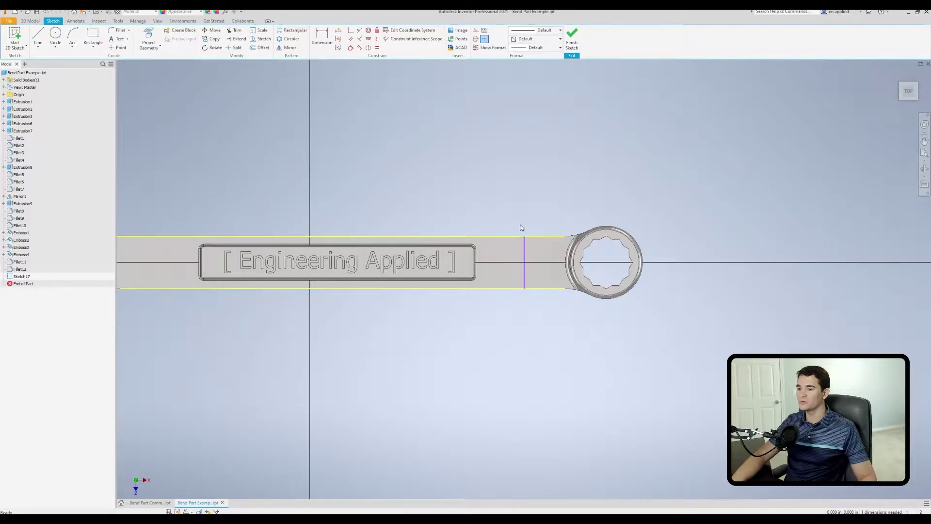
Step: Dimension the line 0.200 in from the ring-end endpoint of the projected edge and finish the sketch
click(524, 270)
right_click(541, 159)
click(525, 174)
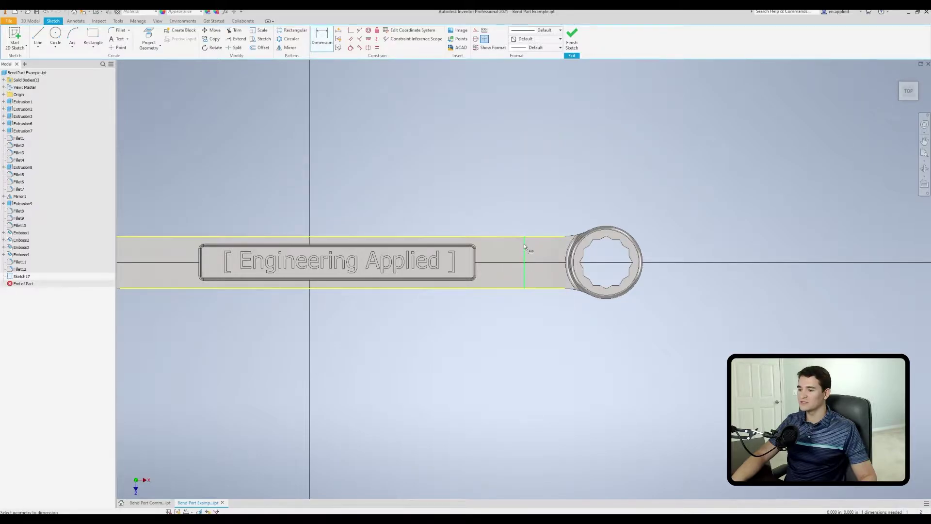
click(556, 238)
click(503, 191)
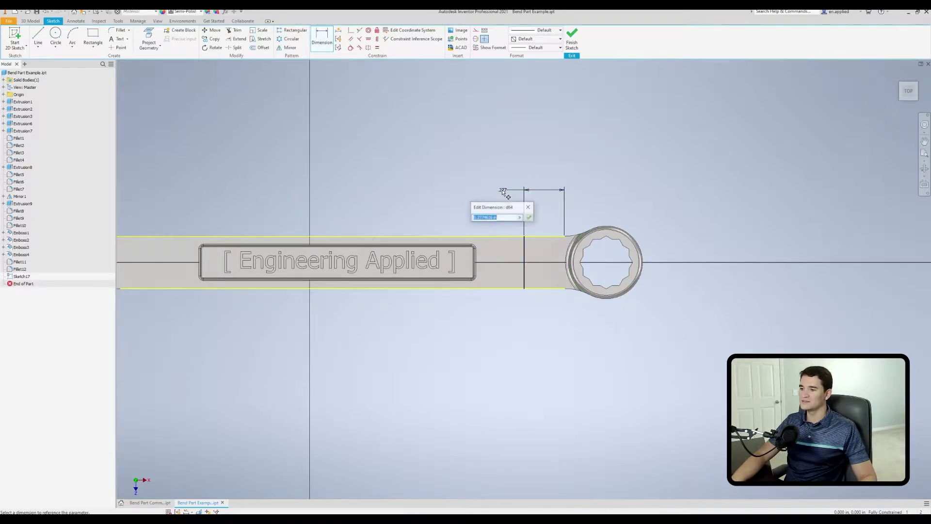
text(.200)
key(Return)
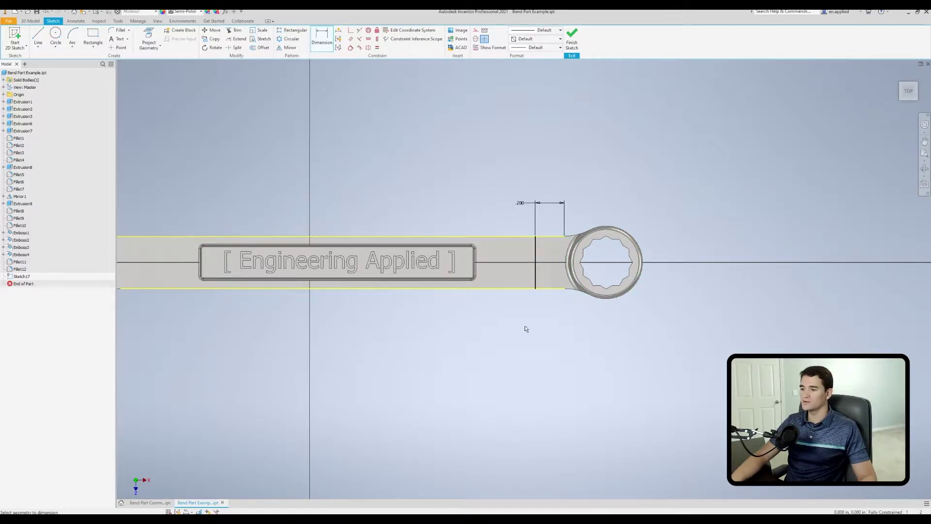
right_click(475, 130)
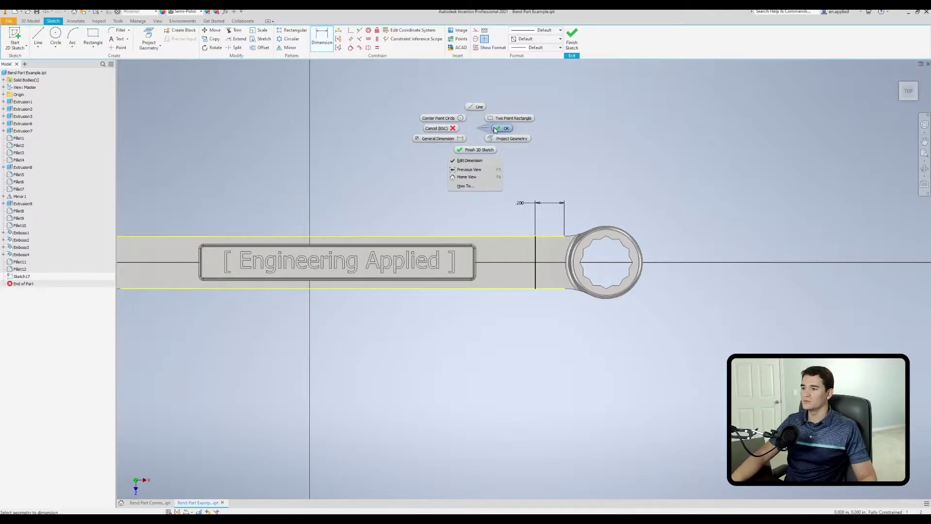
click(497, 130)
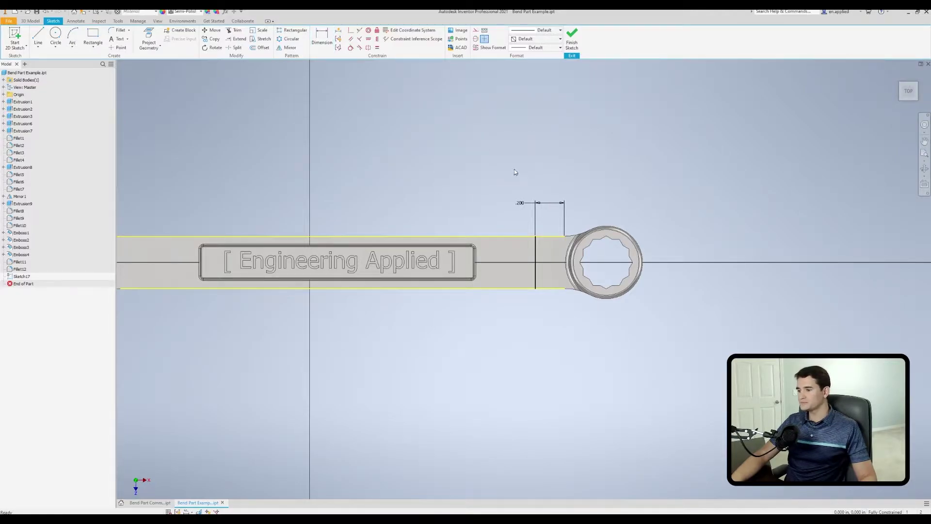
right_click(529, 121)
click(530, 93)
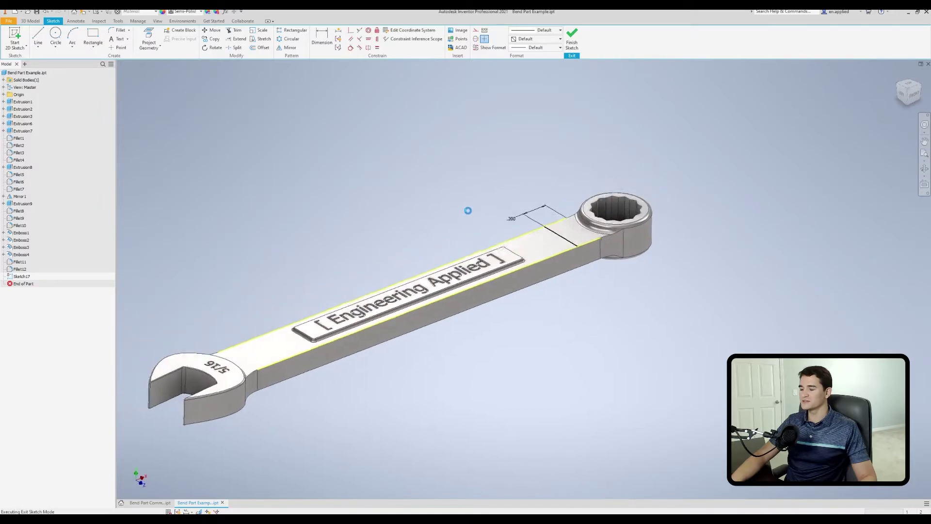
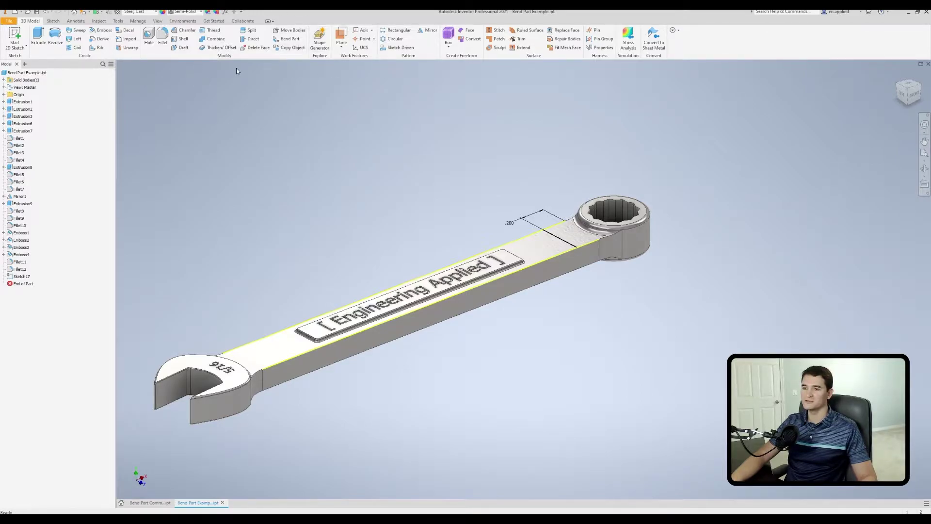
Step: Start a Bend Part feature using the sketched line across the handle as the bend line
click(289, 39)
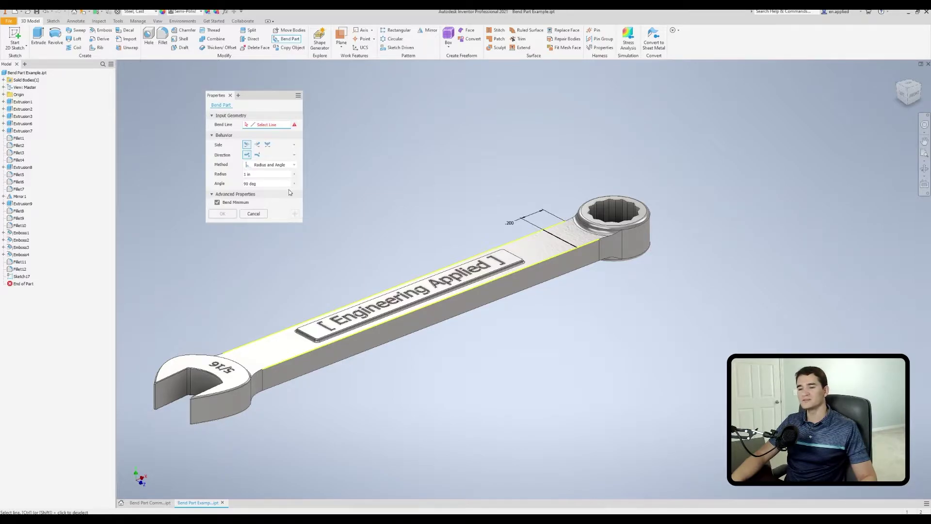
click(230, 96)
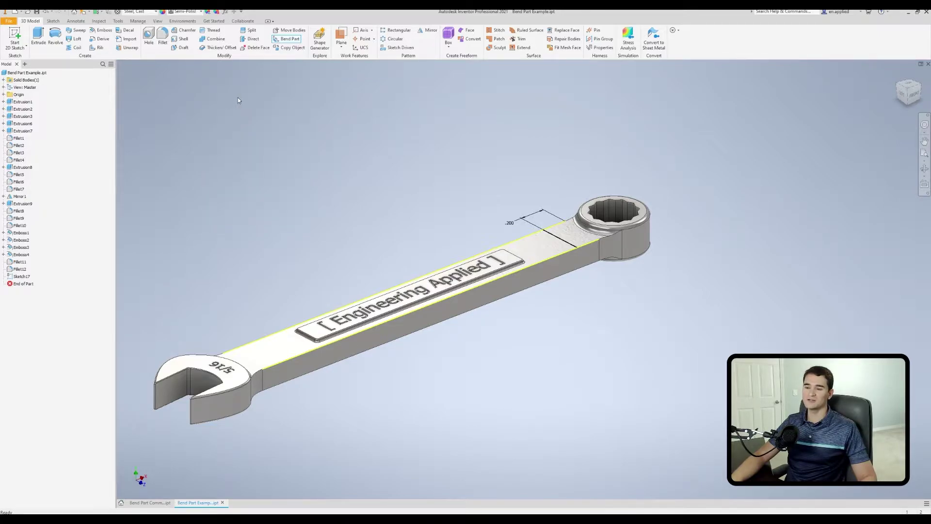
click(289, 38)
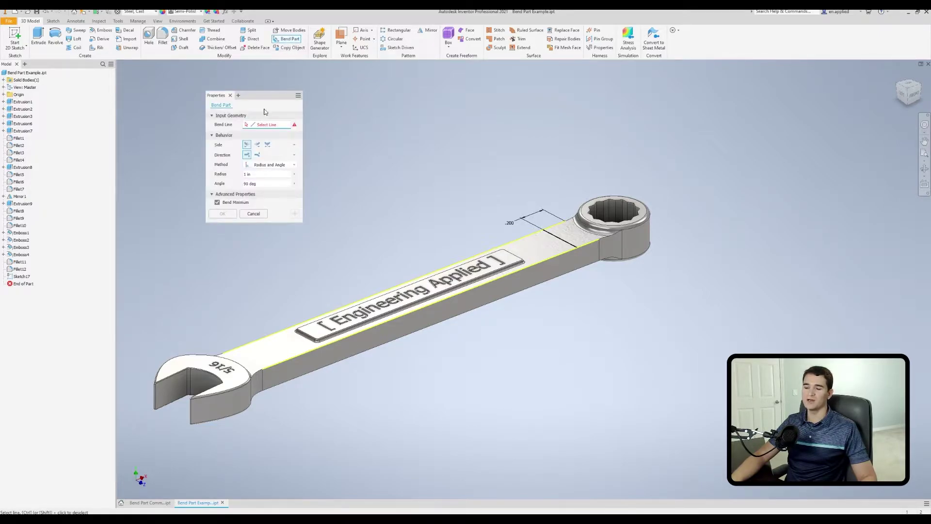
click(238, 96)
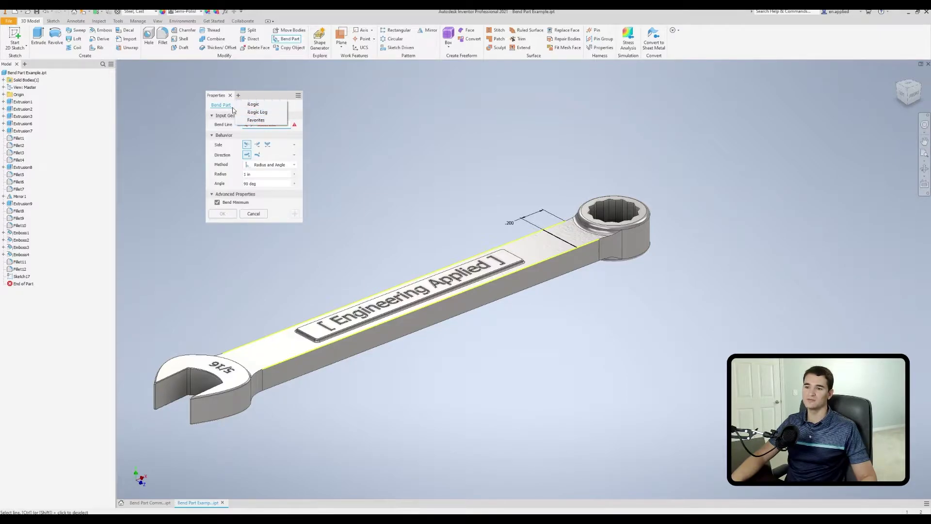
click(333, 103)
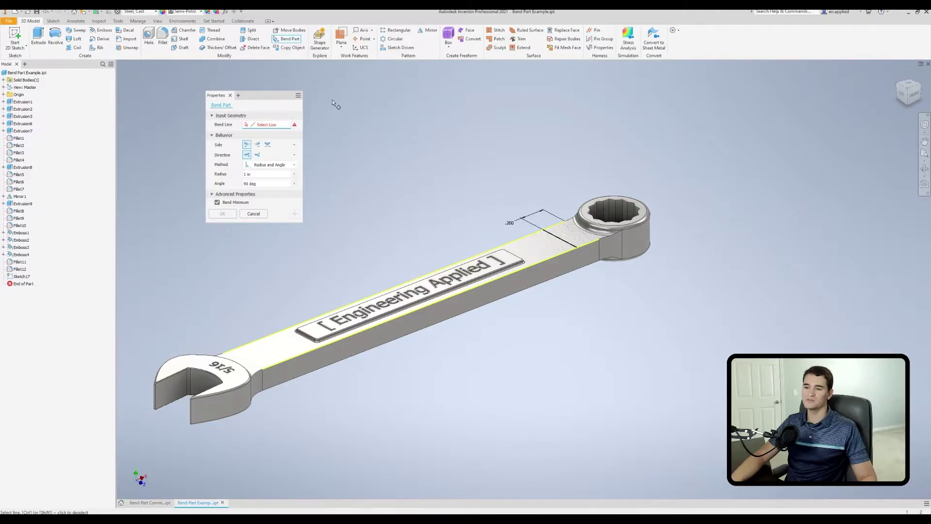
click(298, 95)
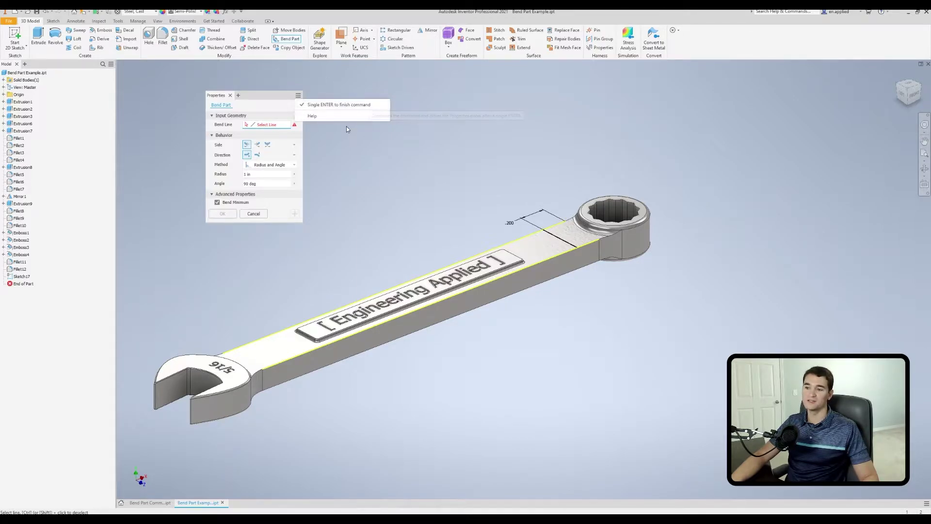
click(318, 102)
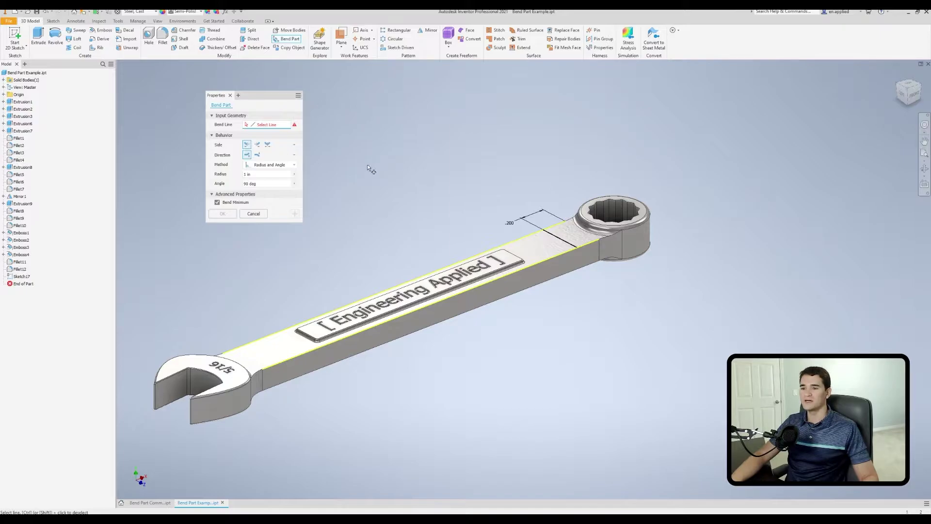
click(551, 234)
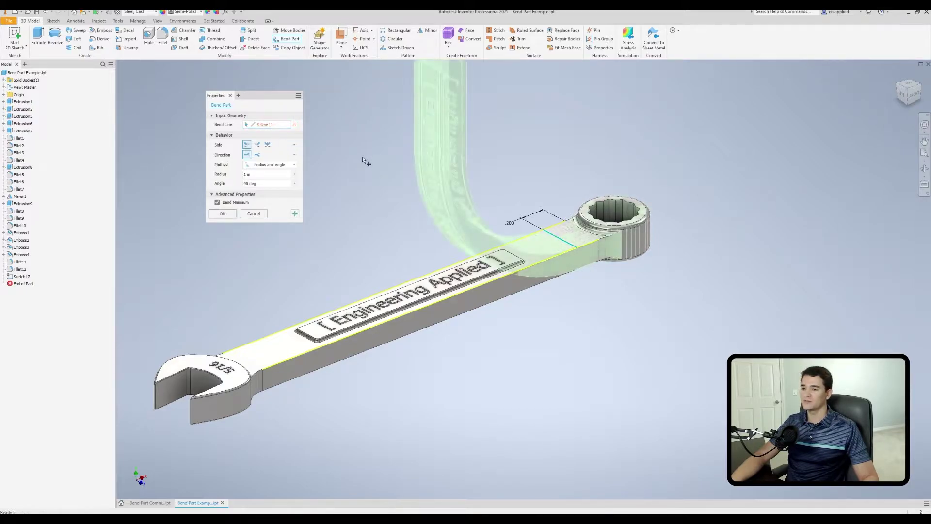
Step: Set the bend to the ring-end side of the line and examine the preview from the front
scroll(389, 151, down, 3)
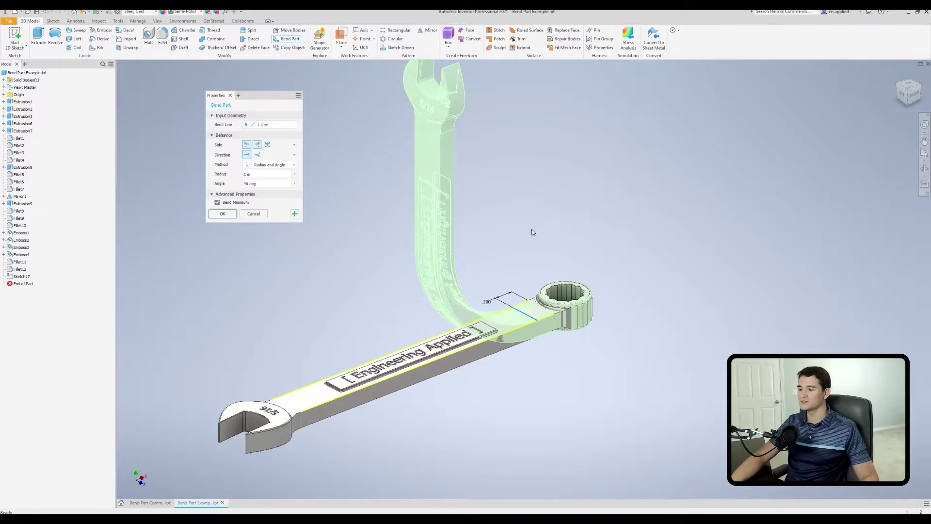
shift+middle_drag(522, 234, 601, 210)
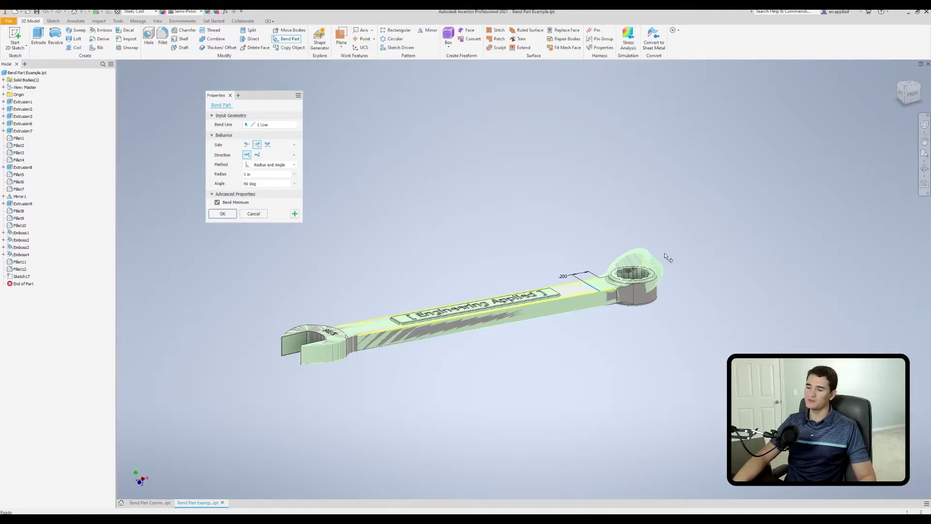
scroll(688, 271, up, 3)
shift+middle_drag(552, 297, 652, 319)
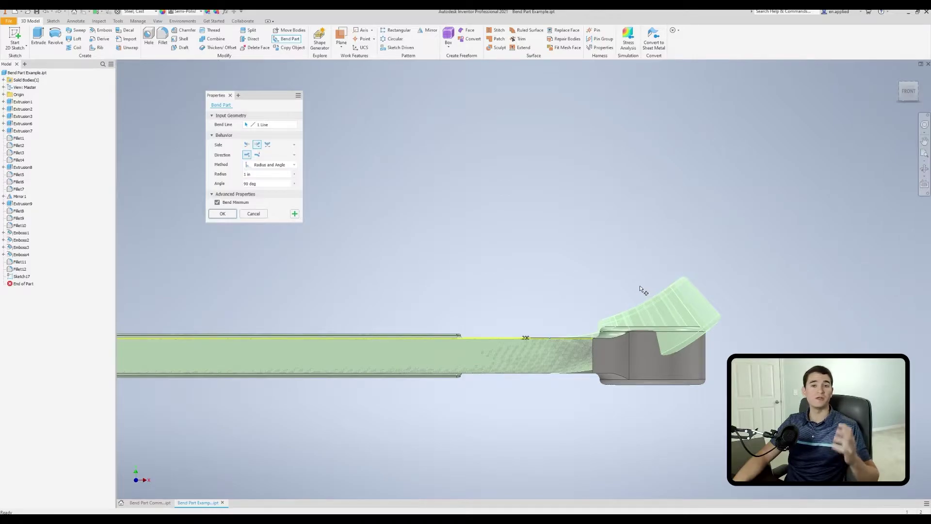
click(298, 95)
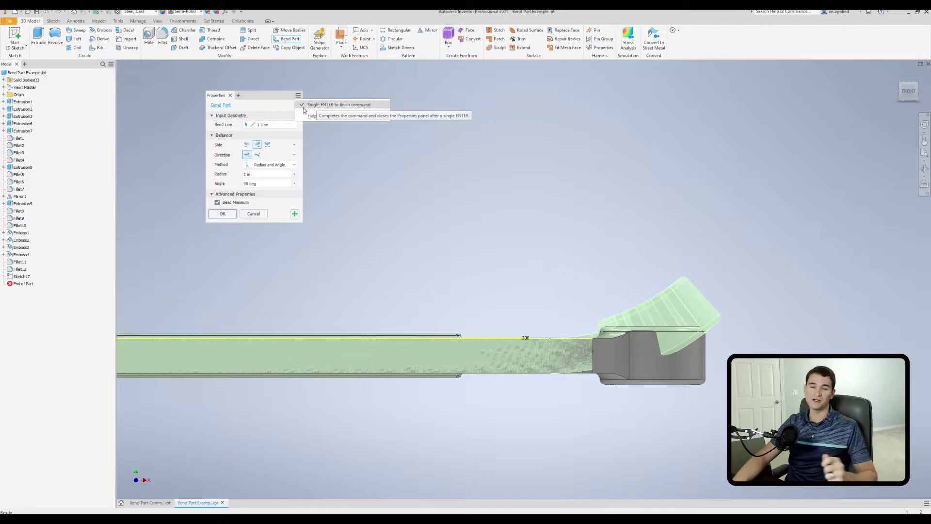
click(344, 154)
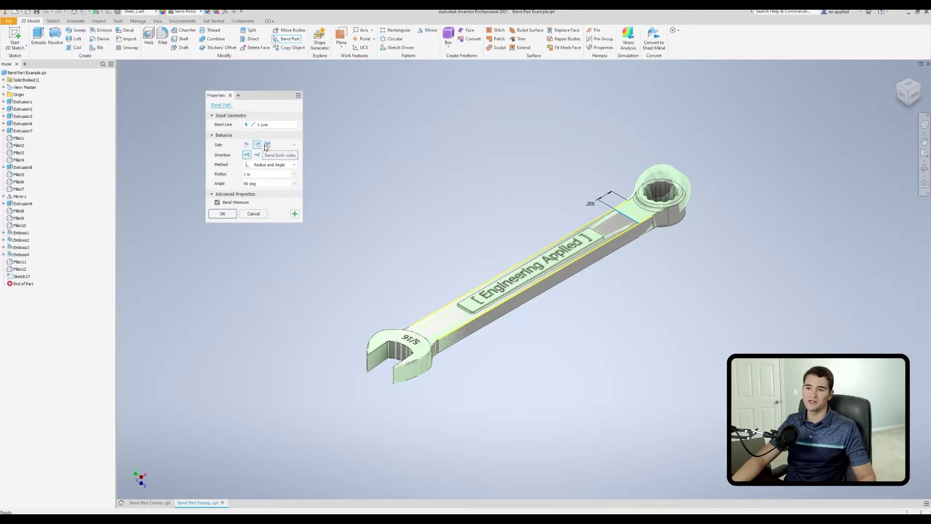
Step: Compare the previews for bending the open end and the ring end, and set the bend to both sides
click(247, 145)
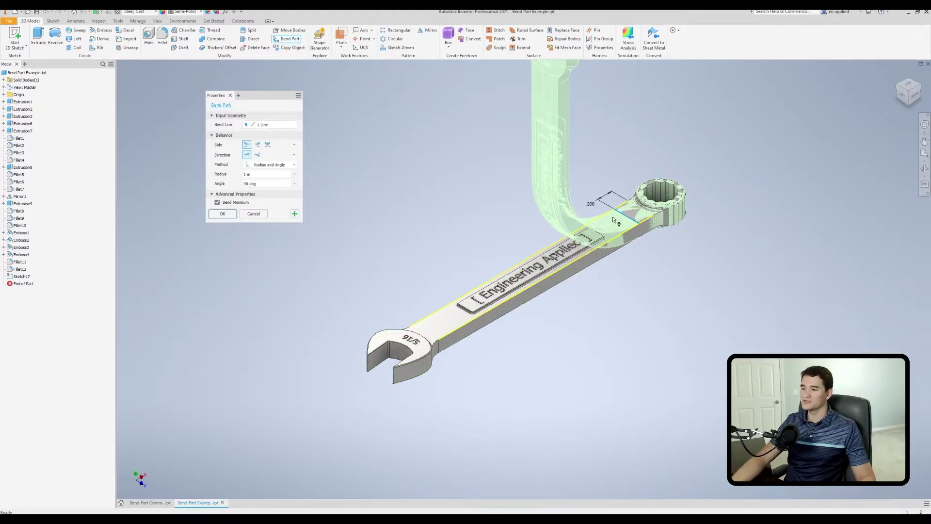
click(257, 146)
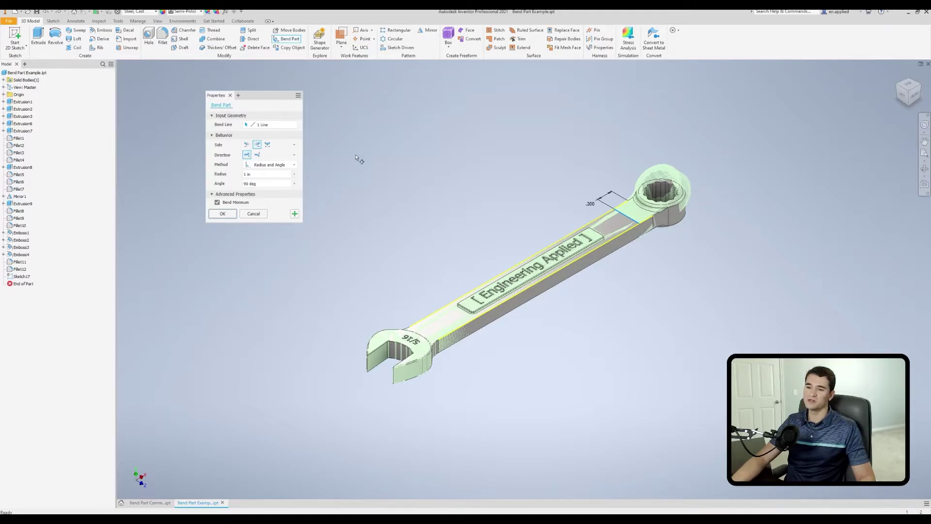
click(267, 145)
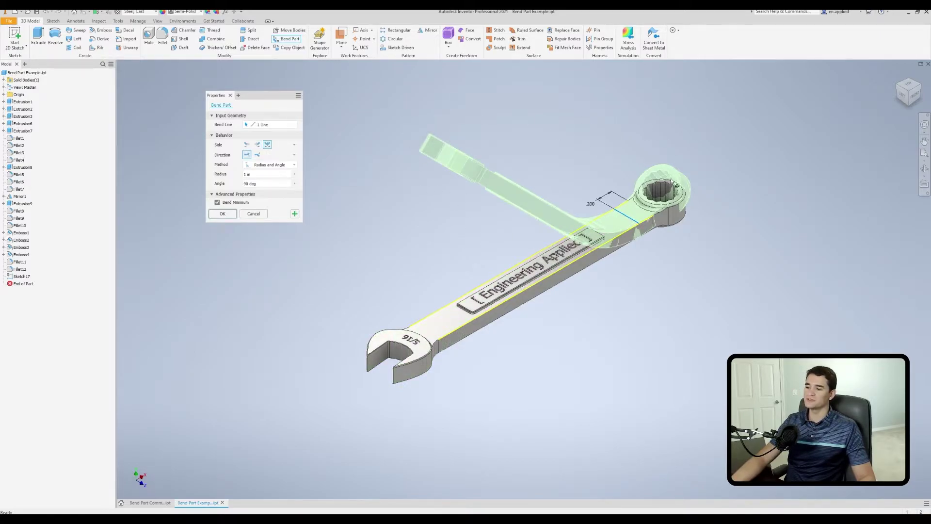
key(Page_Up)
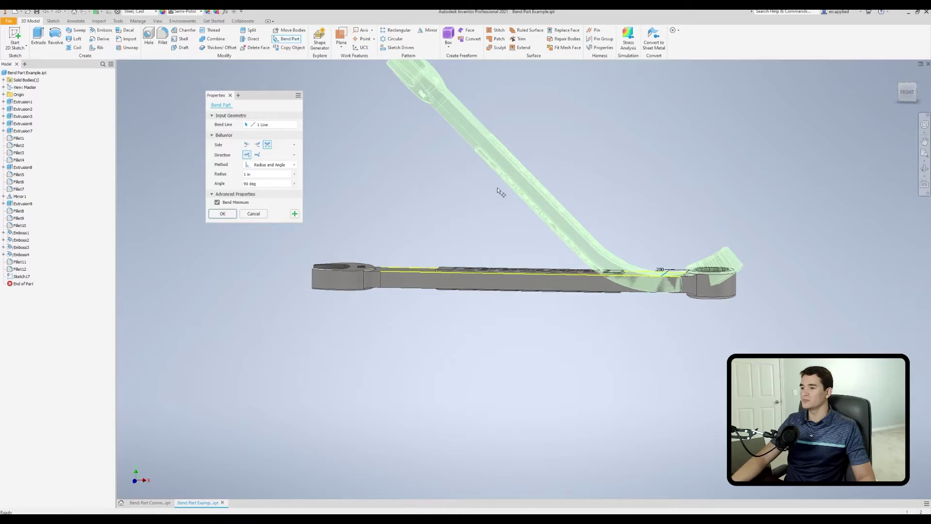
Step: Set the bend to apply only to the wrench's ring-end side using Bend Side B
shift+middle_drag(451, 210, 545, 239)
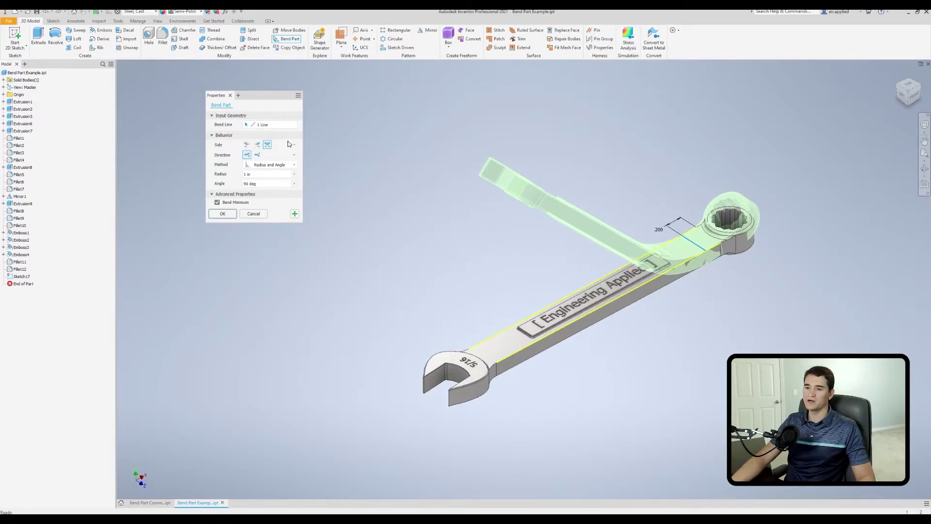
click(258, 145)
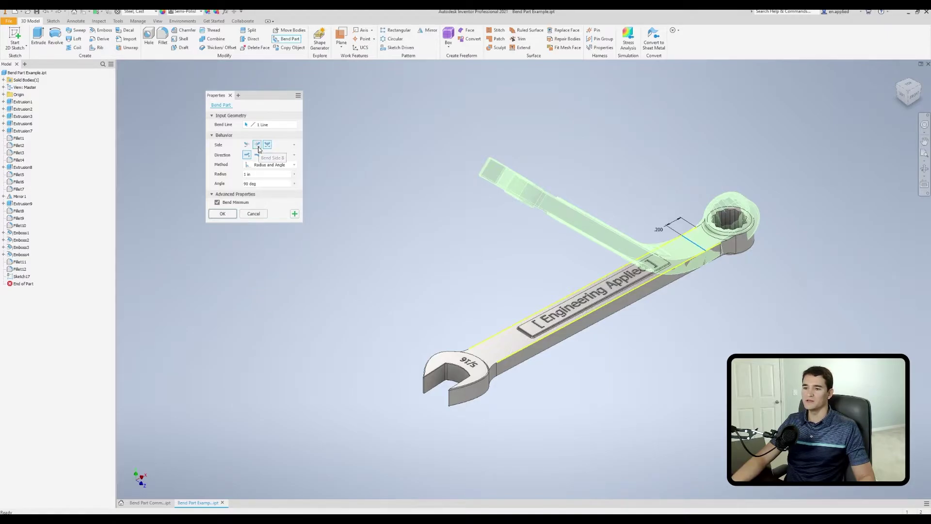
Step: Switch the bend side selector style to Dropdown and restore it to Icons
click(295, 145)
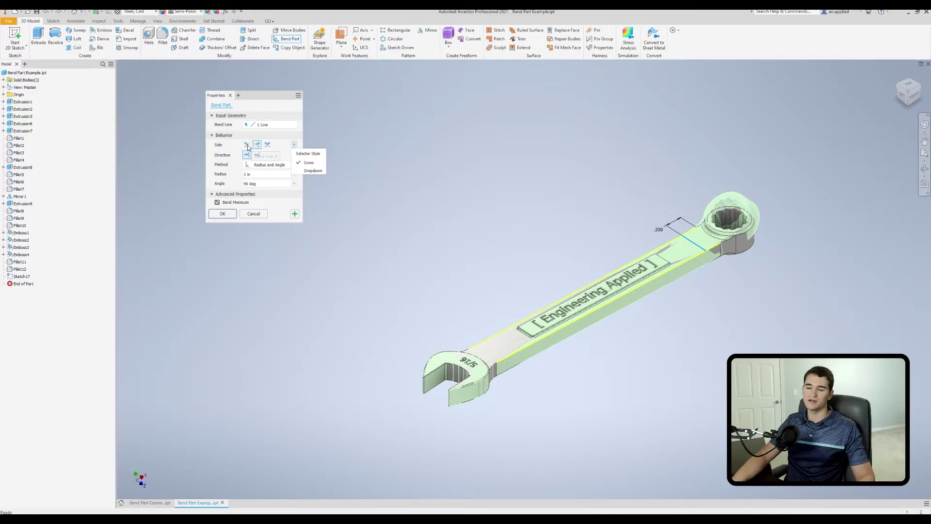
click(311, 170)
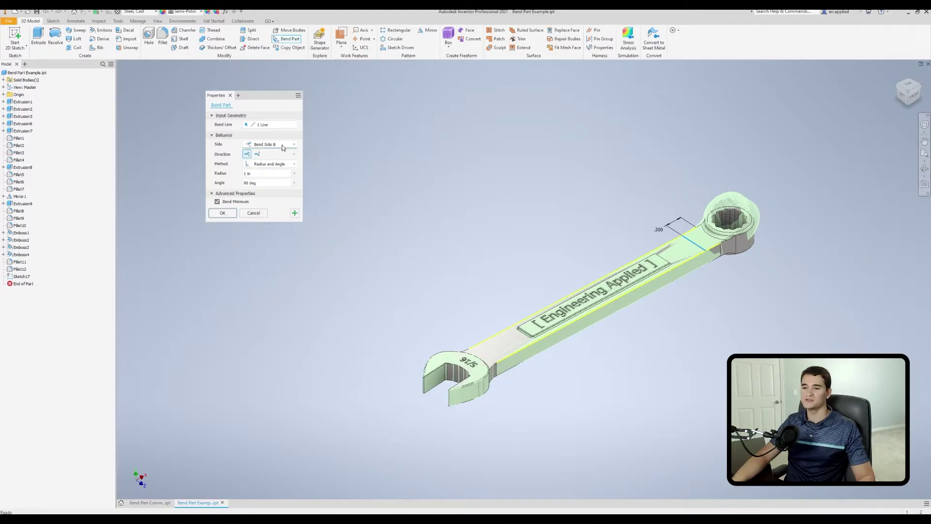
click(270, 144)
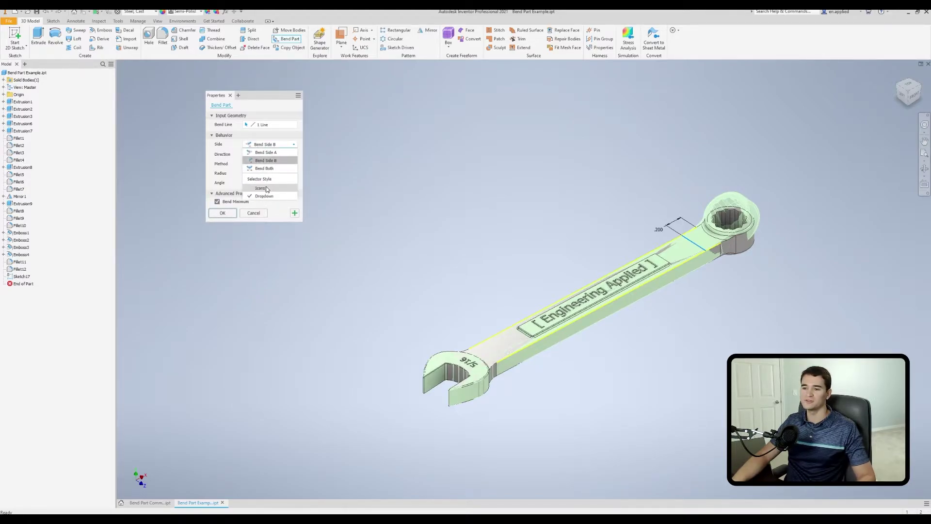
click(266, 188)
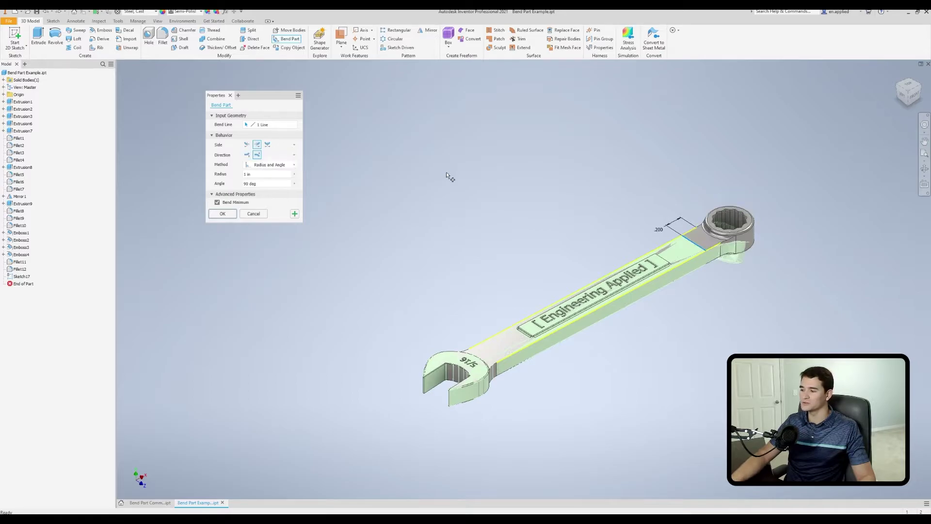
Step: Examine the preview of the ring end bent in the flipped direction and view the selector style options for the bend direction
shift+middle_drag(446, 173, 696, 300)
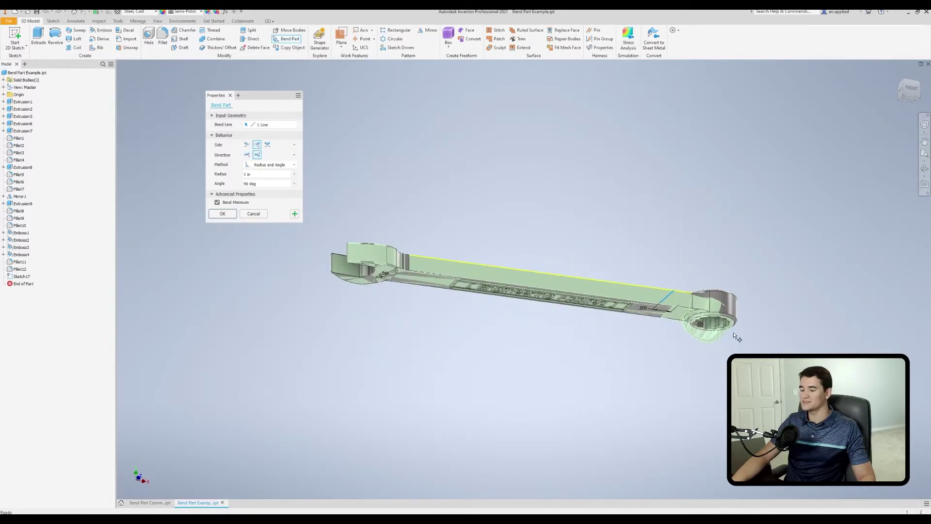
key(F6)
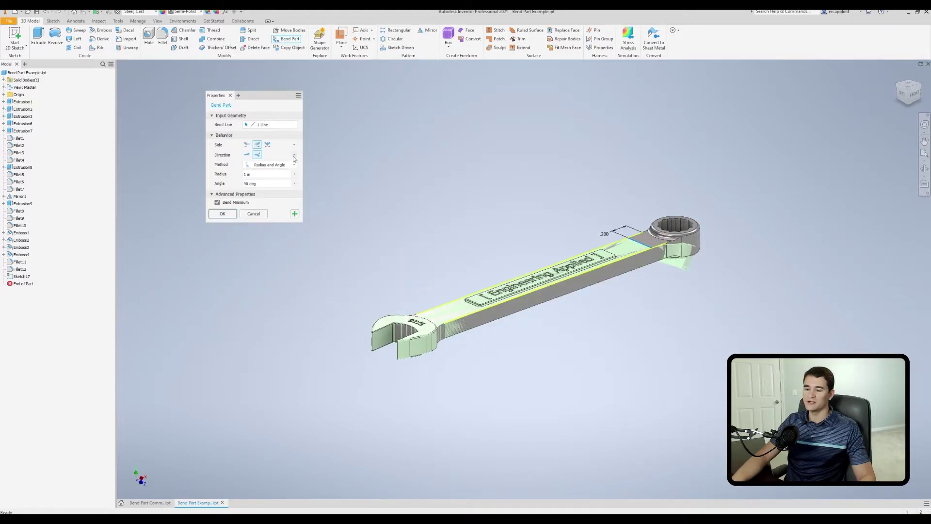
click(293, 156)
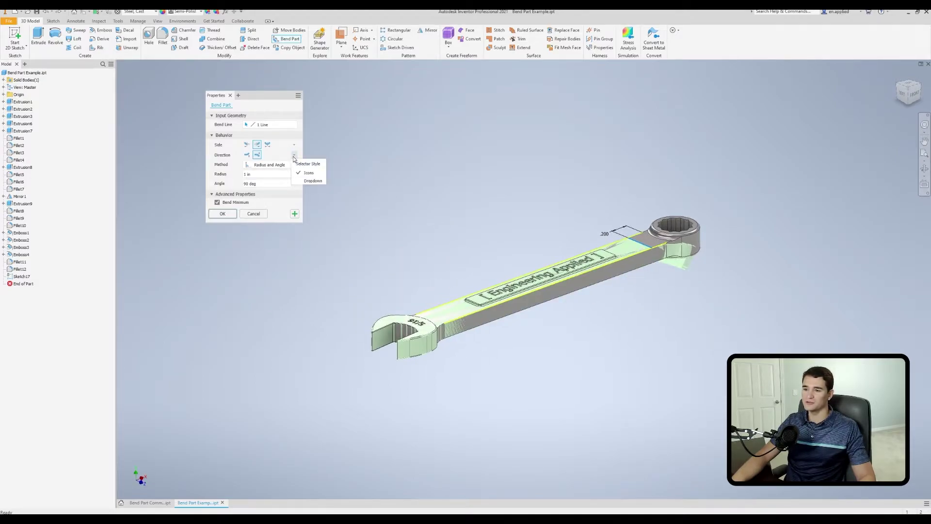
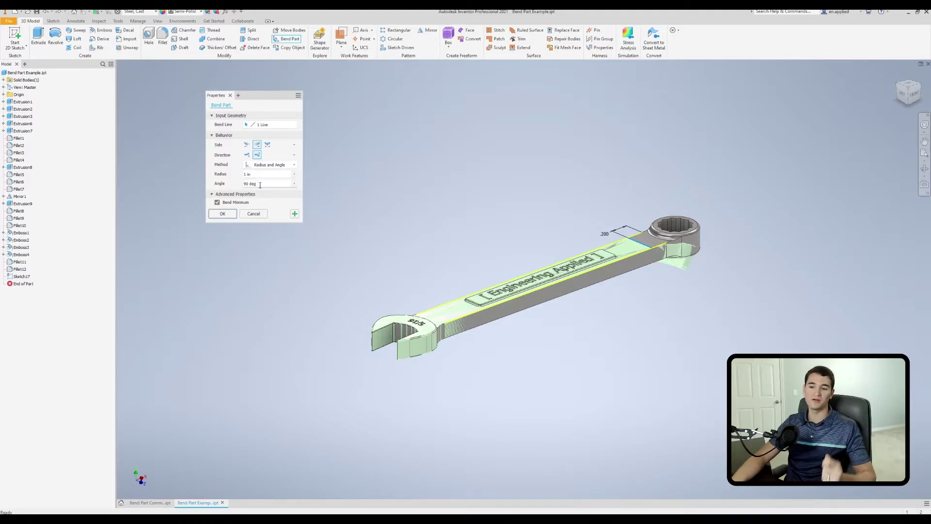
Step: Compare the Radius and Arc Length and the Arc Length and Angle bend methods, and return to Radius and Angle
click(293, 166)
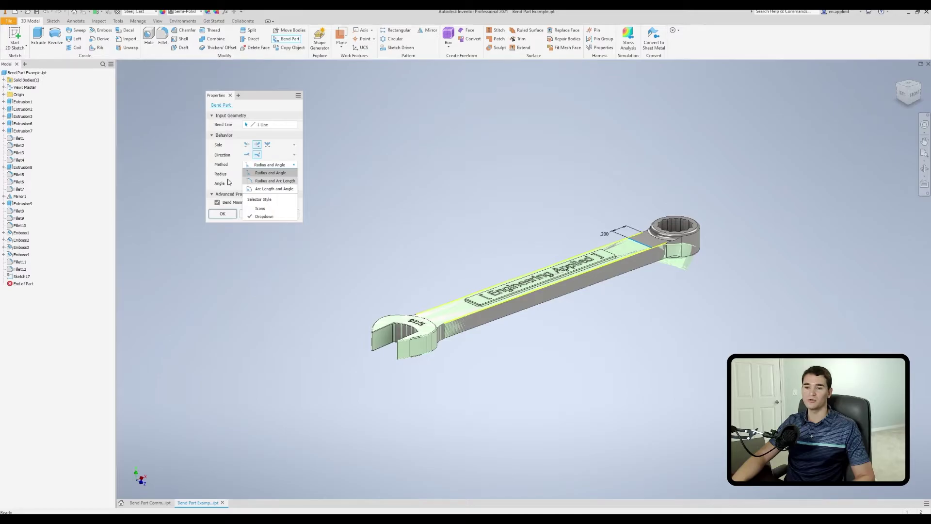
key(Return)
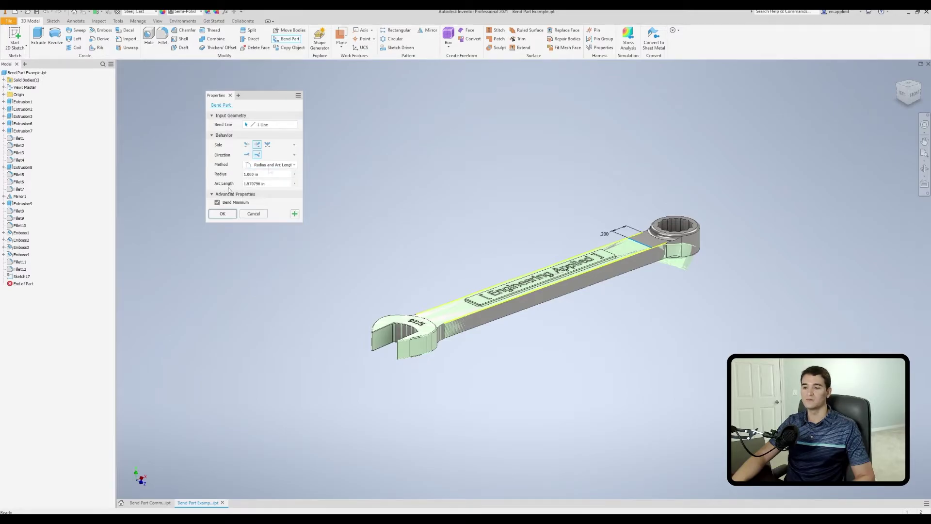
click(272, 165)
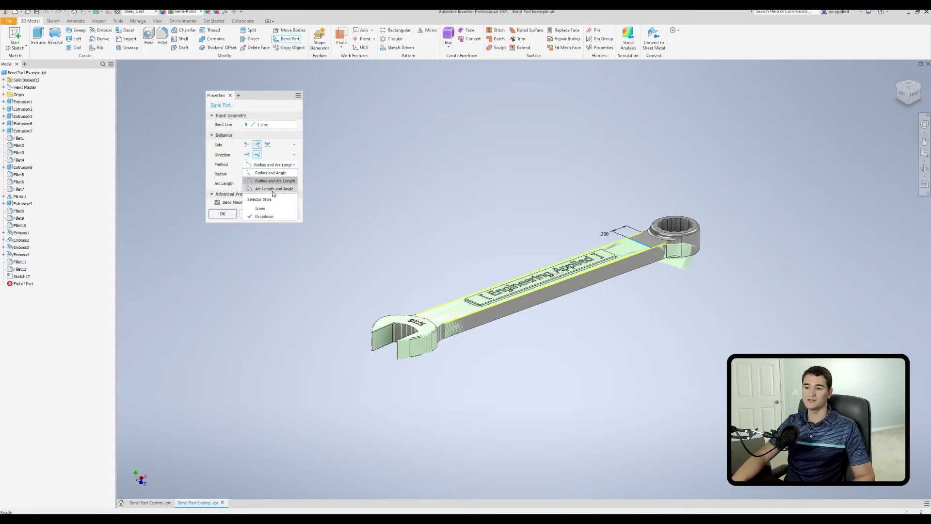
key(Return)
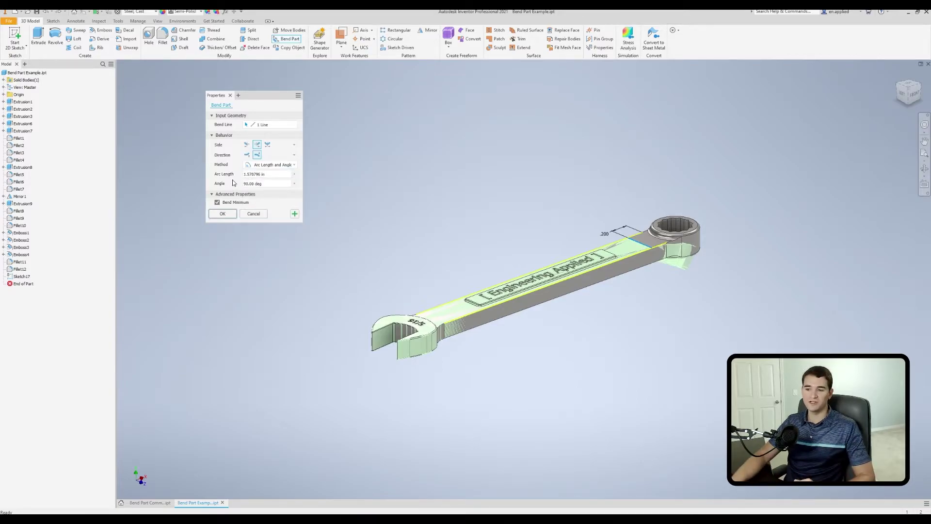
click(274, 165)
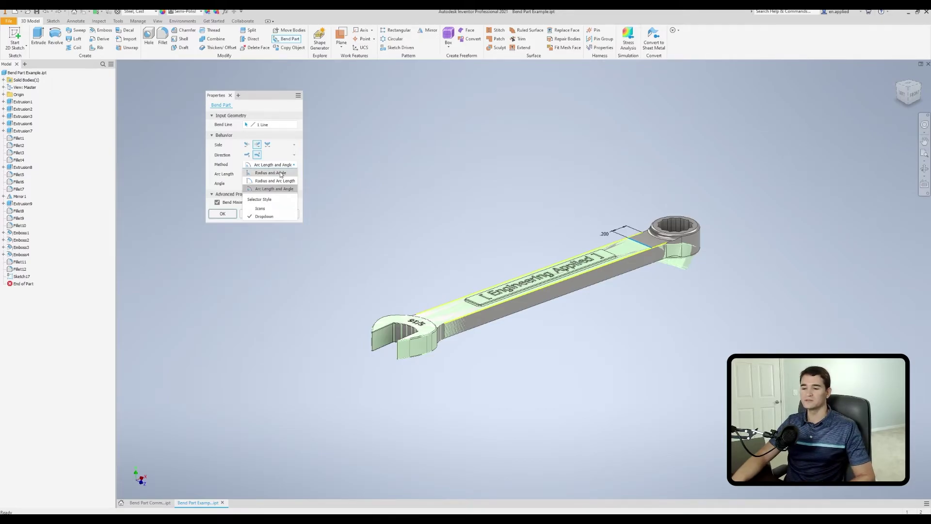
click(275, 174)
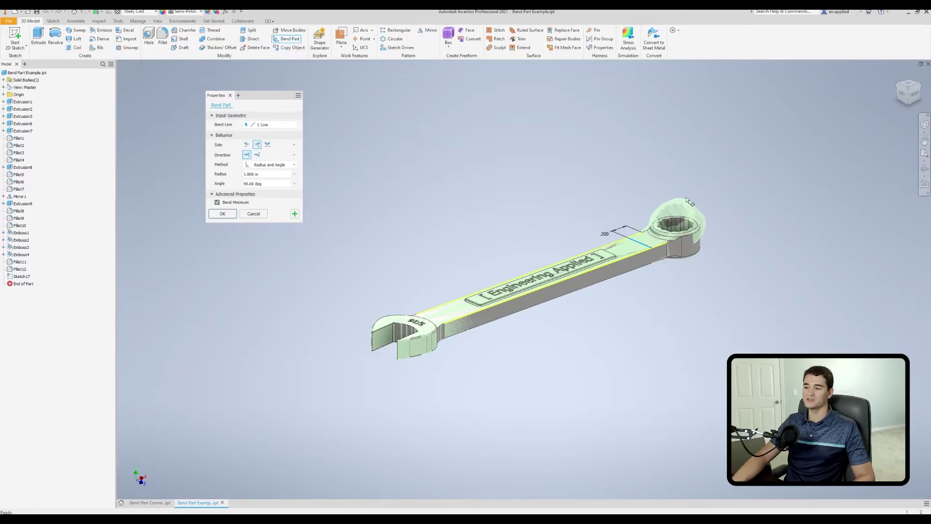
Step: Set the radius of the wrench's ring-end bend to 0.250 in
shift+middle_drag(692, 268, 501, 233)
scroll(590, 258, up, 5)
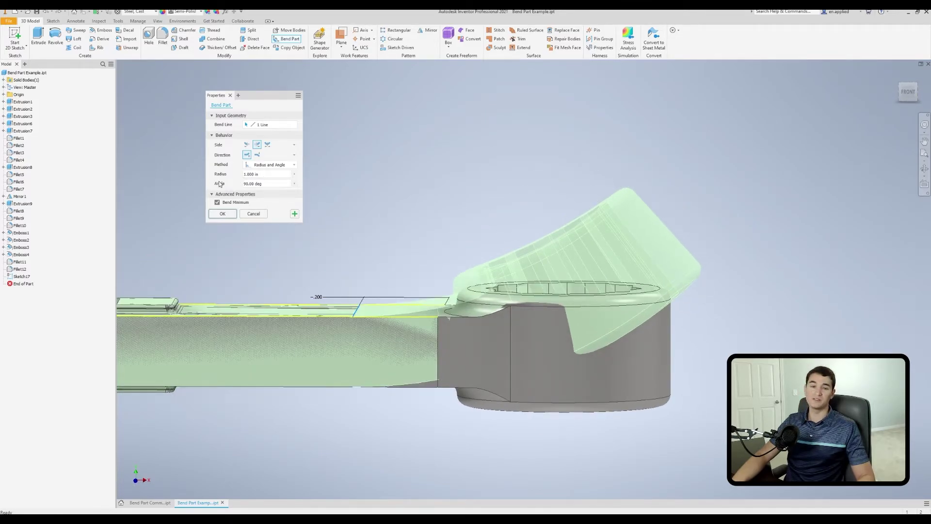
click(256, 174)
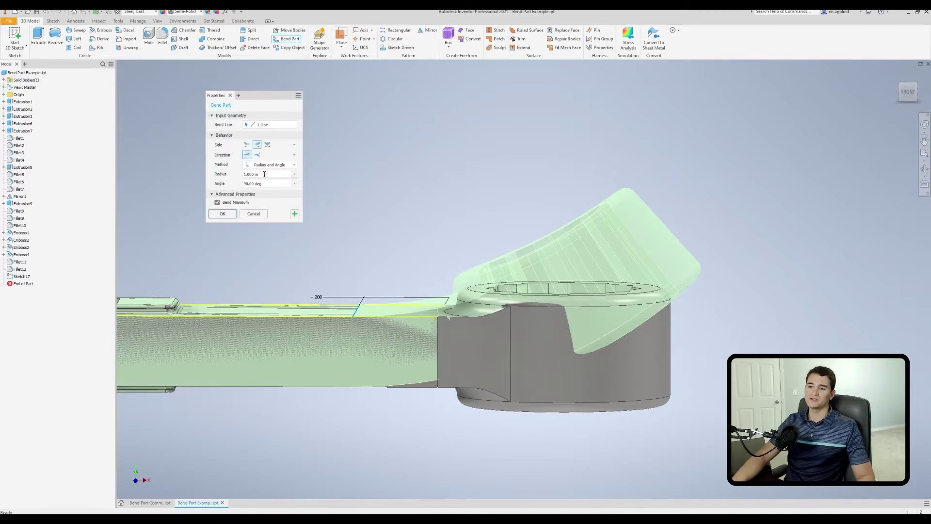
key(BackSpace)
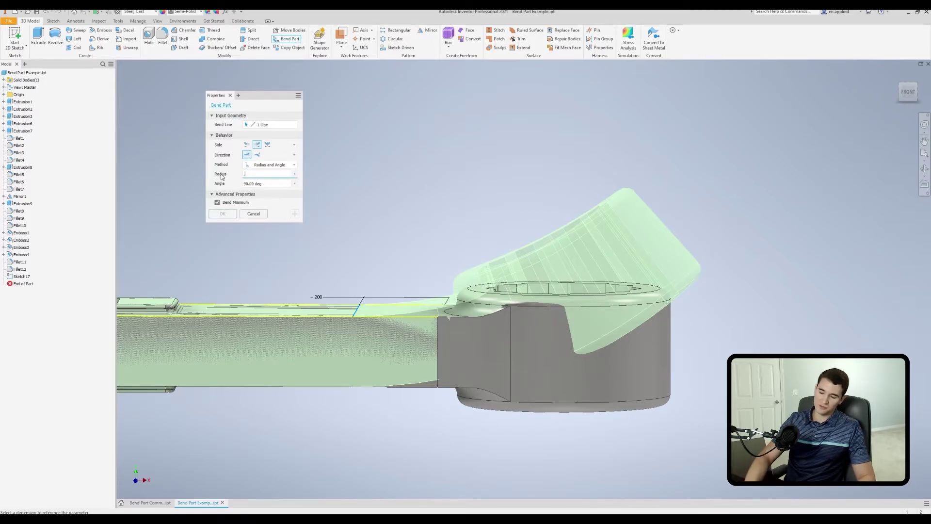
text(.2)
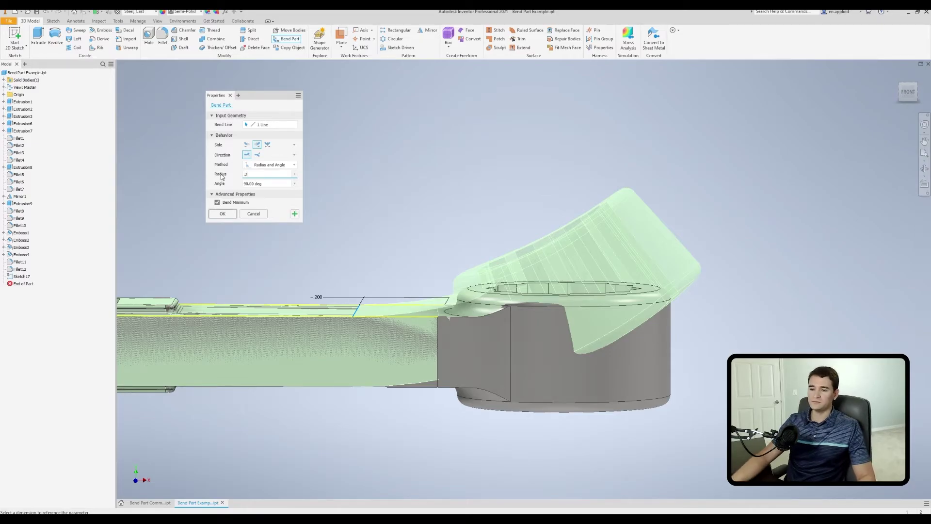
text(50)
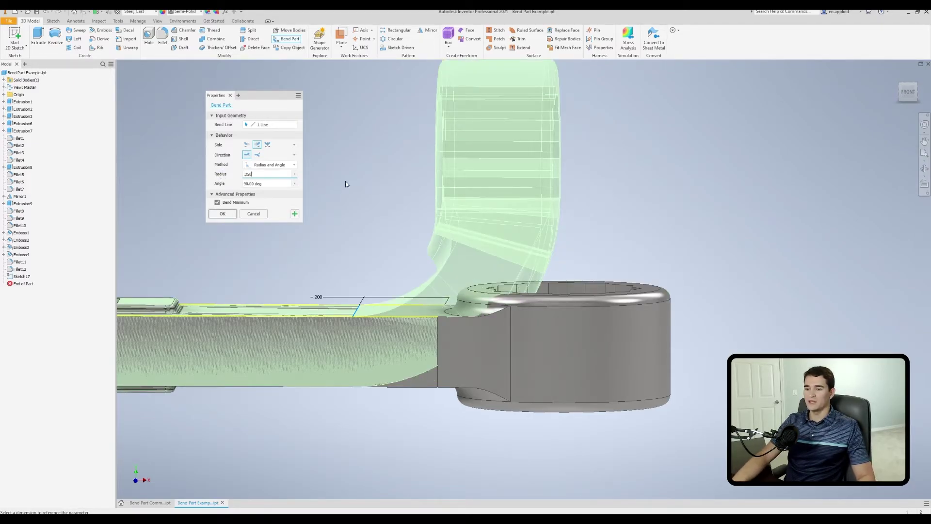
Step: Set the angle of the wrench's ring-end bend to 20 degrees and examine the preview
middle_drag(355, 179, 395, 171)
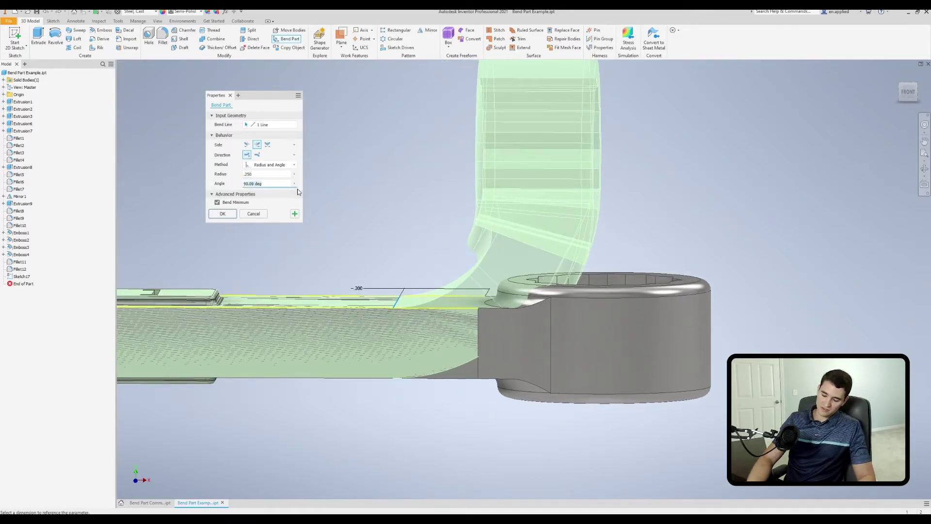
text(20)
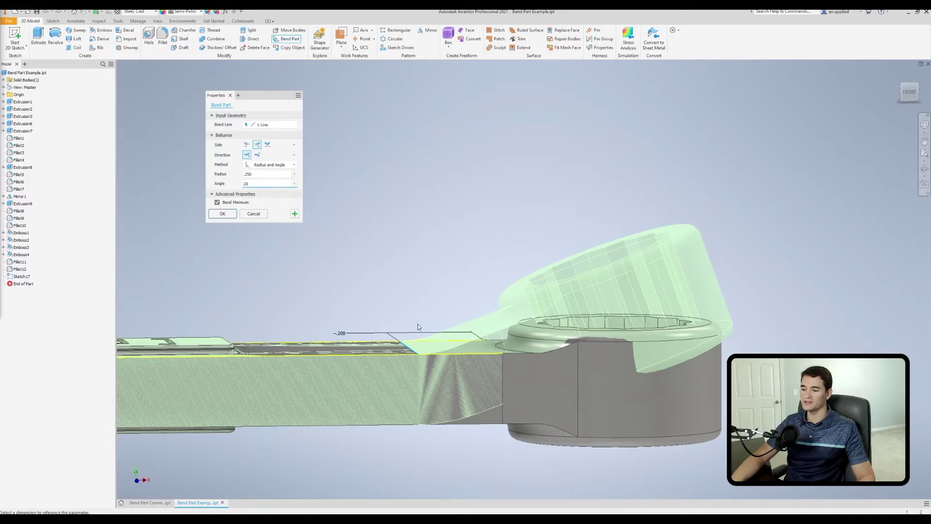
mouse_move(482, 301)
shift+middle_down()
mouse_move(474, 297)
mouse_move(499, 305)
shift+middle_up()
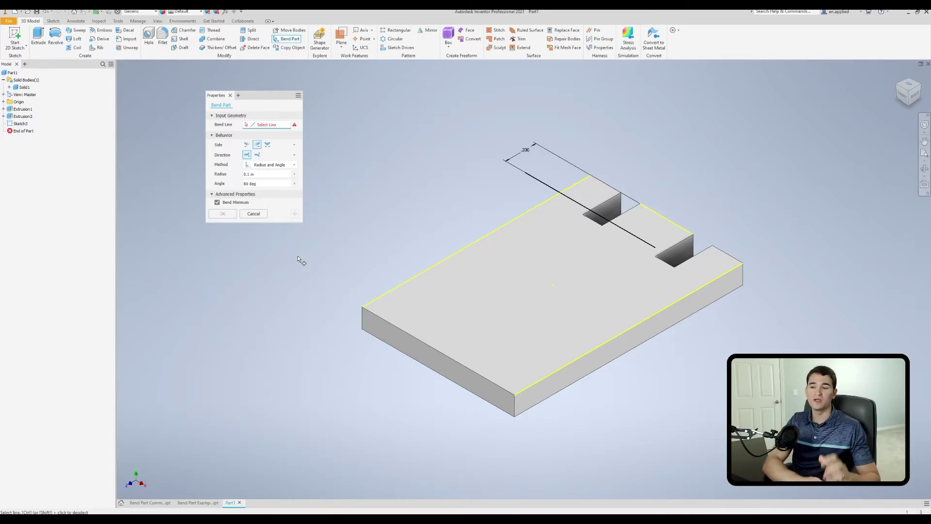
Step: Preview bending the slotted plate along the sketched line that stops short of the third tab, and cancel the feature
middle_drag(514, 231, 530, 205)
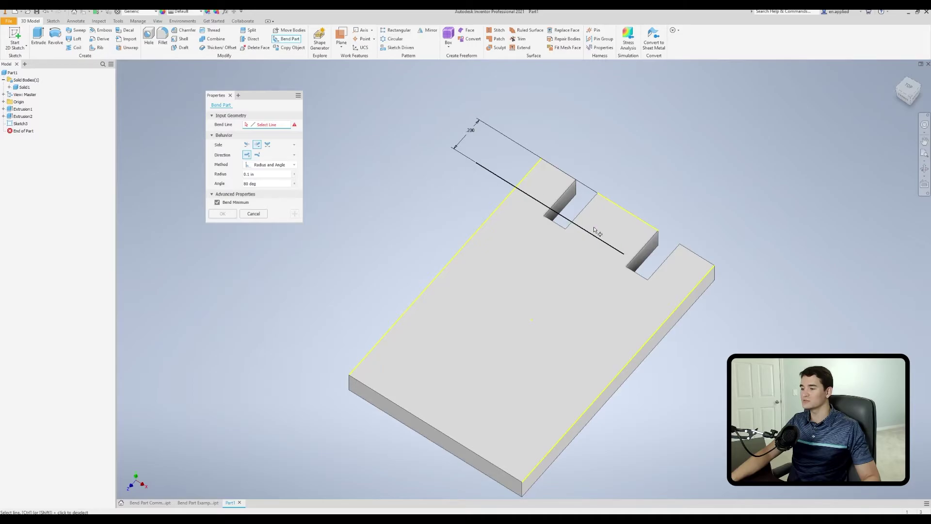
middle_drag(595, 229, 548, 208)
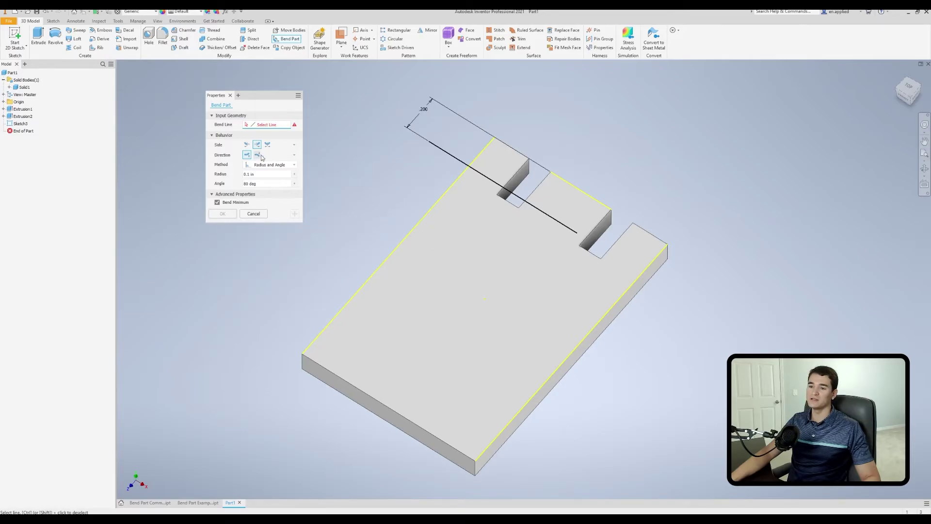
click(446, 152)
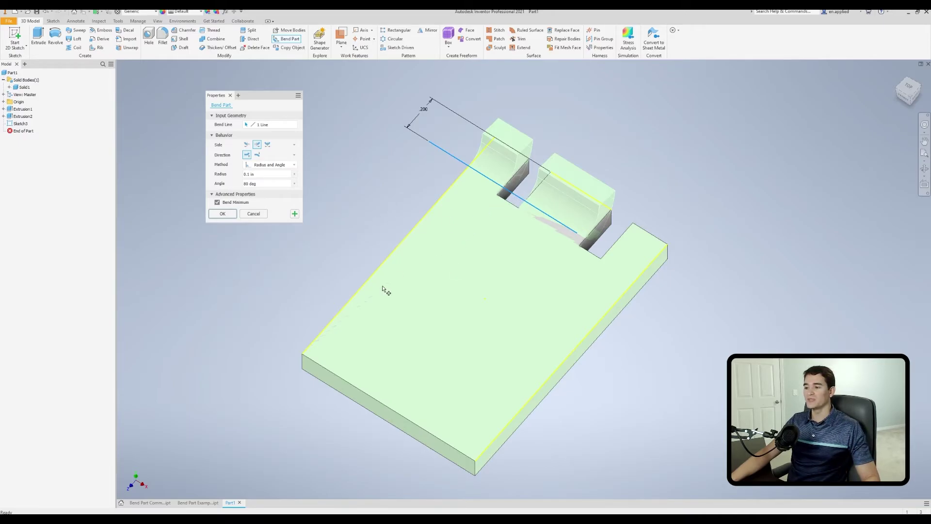
middle_drag(423, 277, 401, 245)
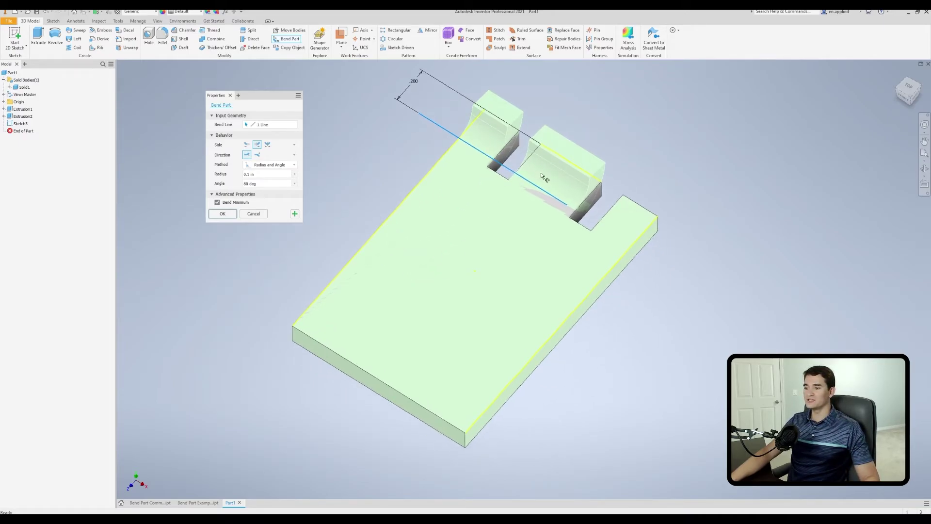
click(253, 213)
Step: Extend the sketched line's end into the plate's third tab and use it as the bend line of a Bend Part feature
double_click(21, 123)
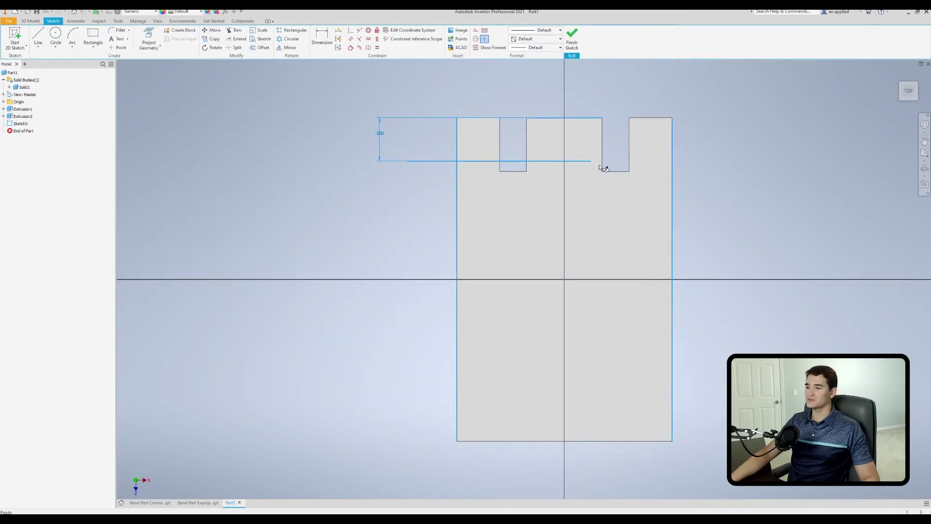
mouse_move(592, 161)
mouse_down()
mouse_move(729, 164)
mouse_move(654, 162)
mouse_up()
click(572, 39)
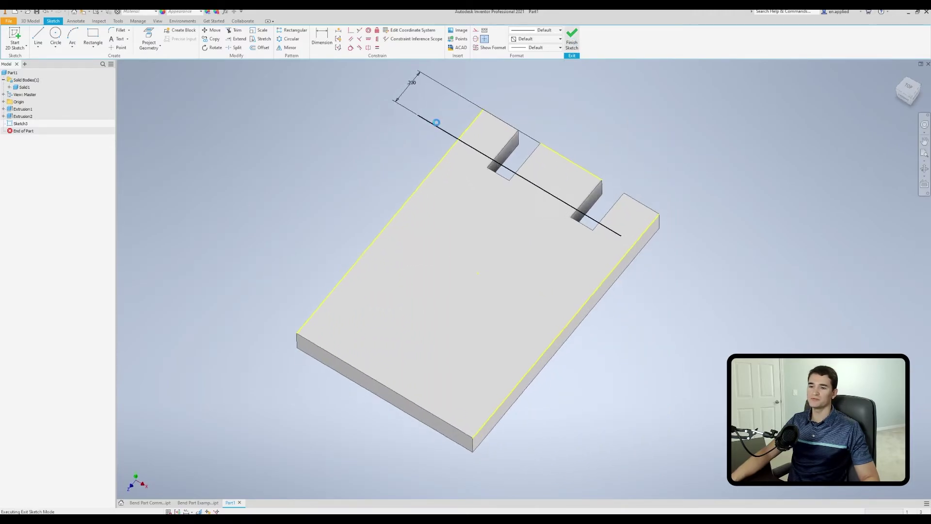
click(291, 40)
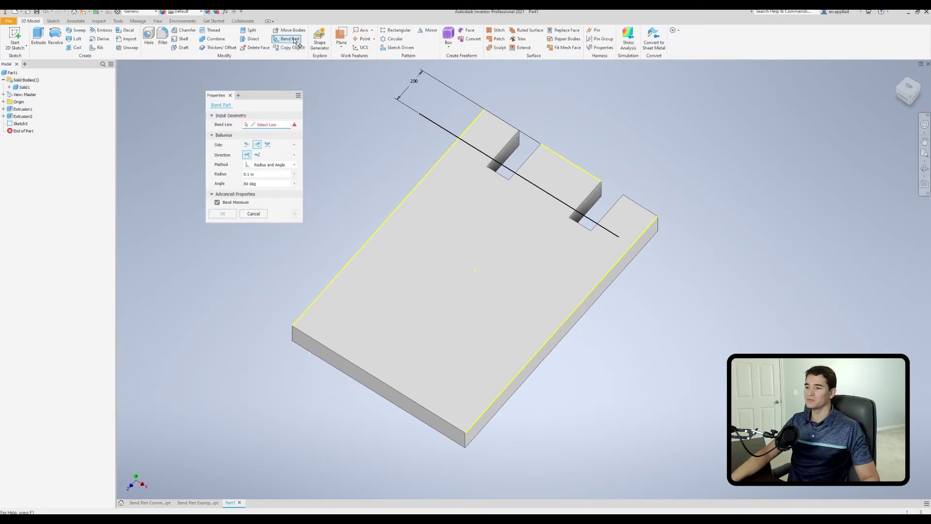
click(452, 137)
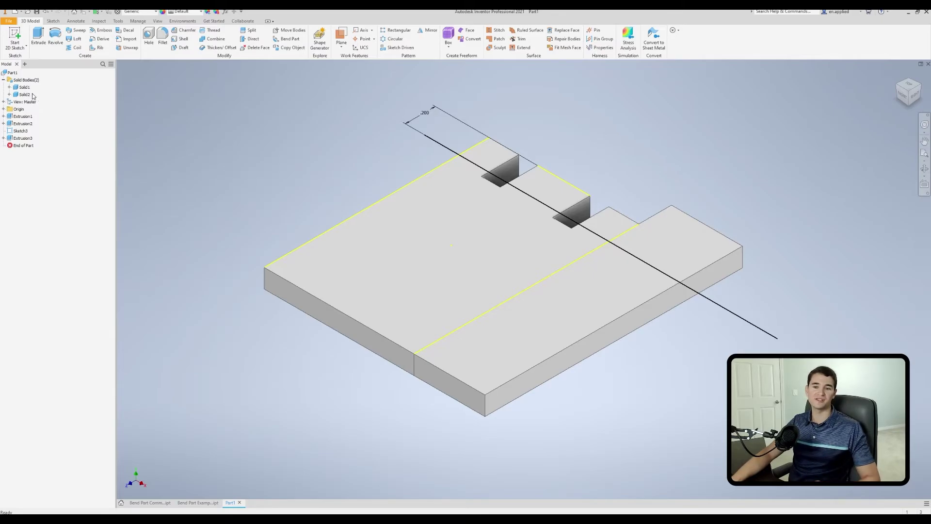
Step: Highlight the slotted plate body and the adjoining body in turn to identify the part's solid bodies
click(24, 88)
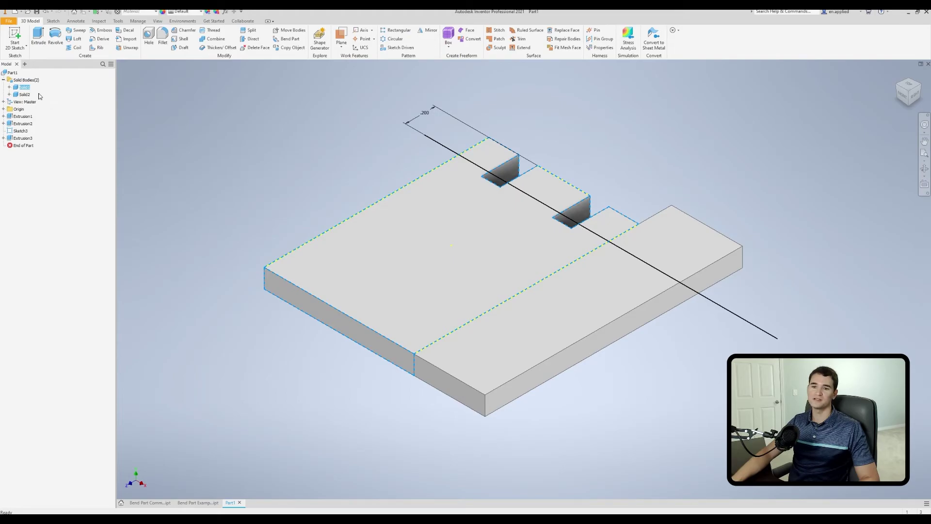
click(24, 94)
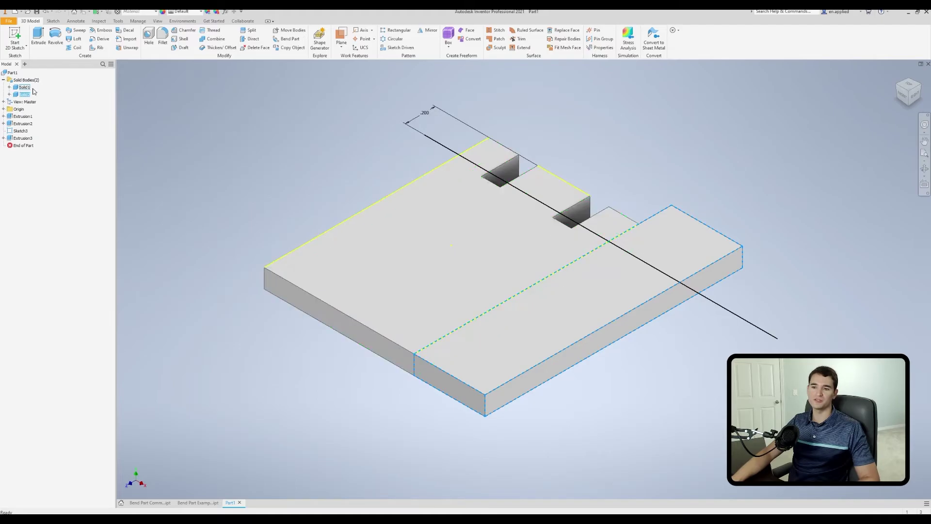
click(222, 104)
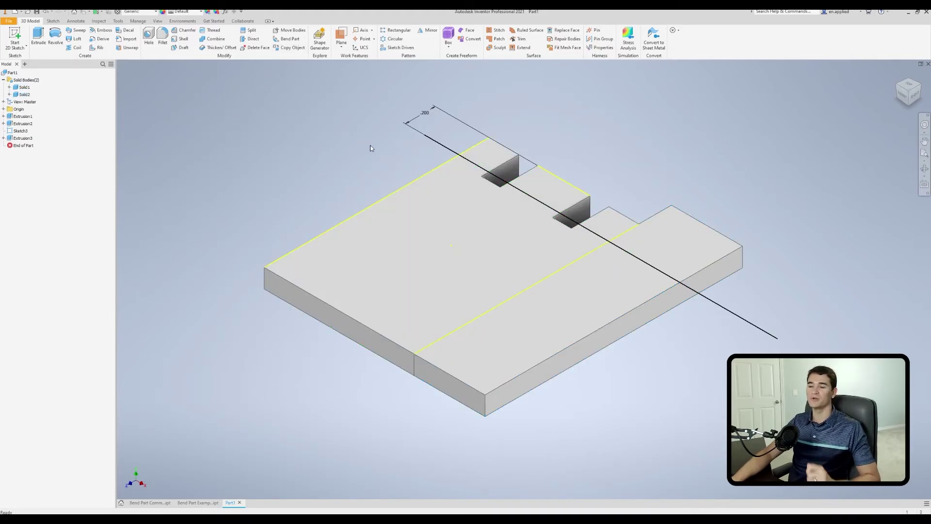
Step: Try to bend the slotted plate and the adjoining body together with one Bend Part feature along the long sketched line
click(290, 40)
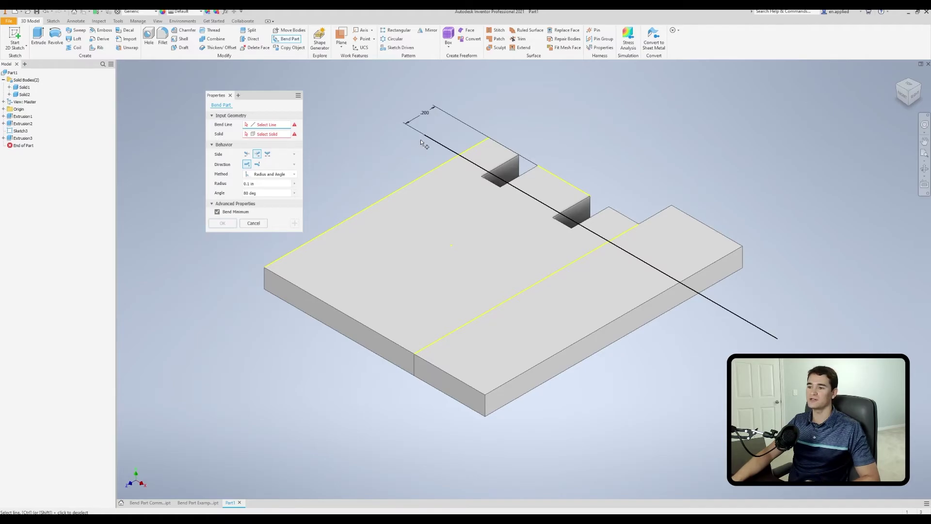
click(444, 148)
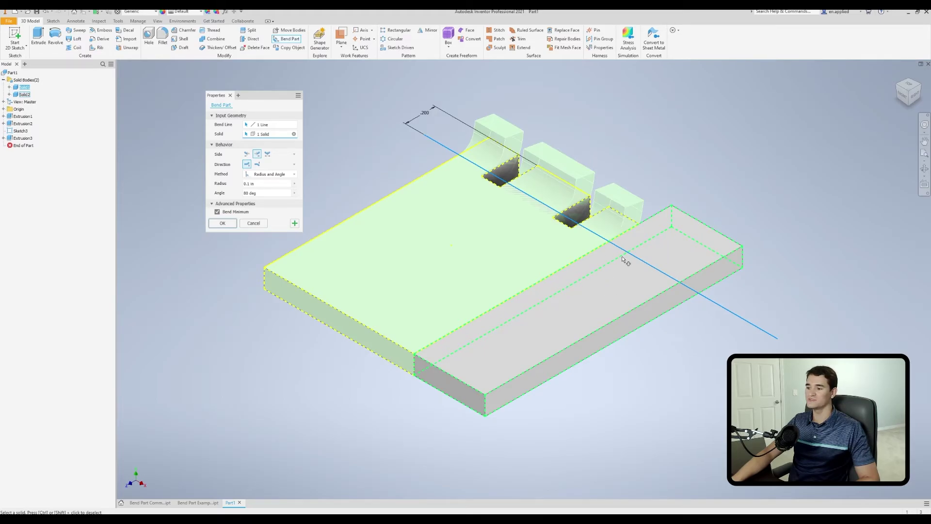
click(625, 288)
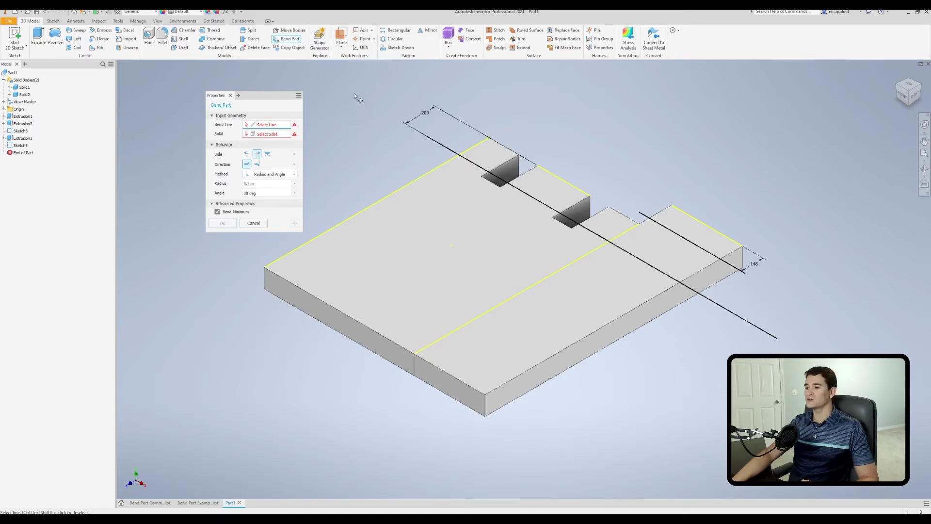
Step: Apply Bend Part to the slotted plate along the long sketched line, and set up another bend on the adjoining body along its shorter line
click(447, 146)
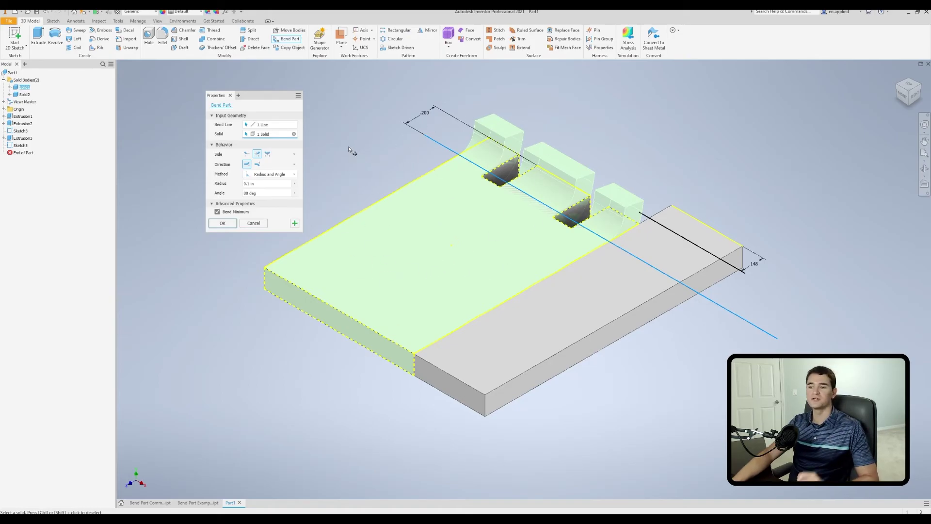
click(294, 223)
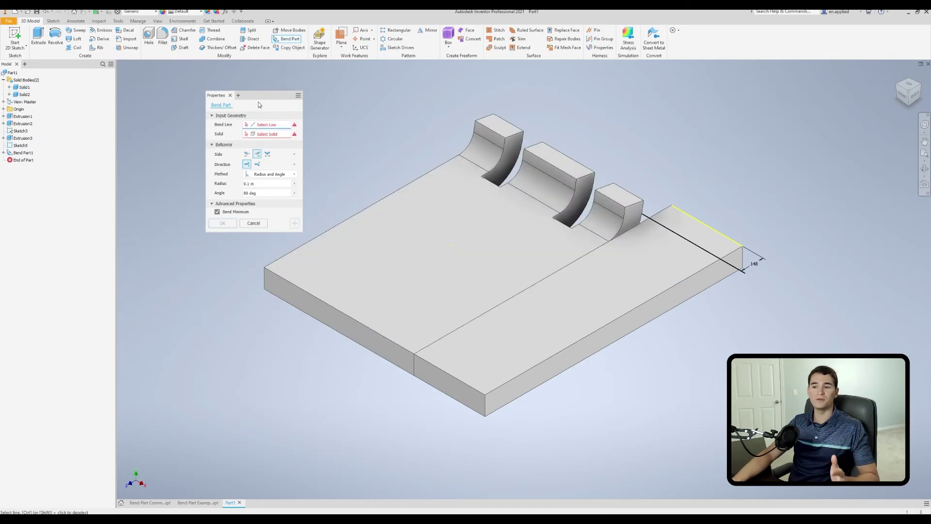
click(691, 241)
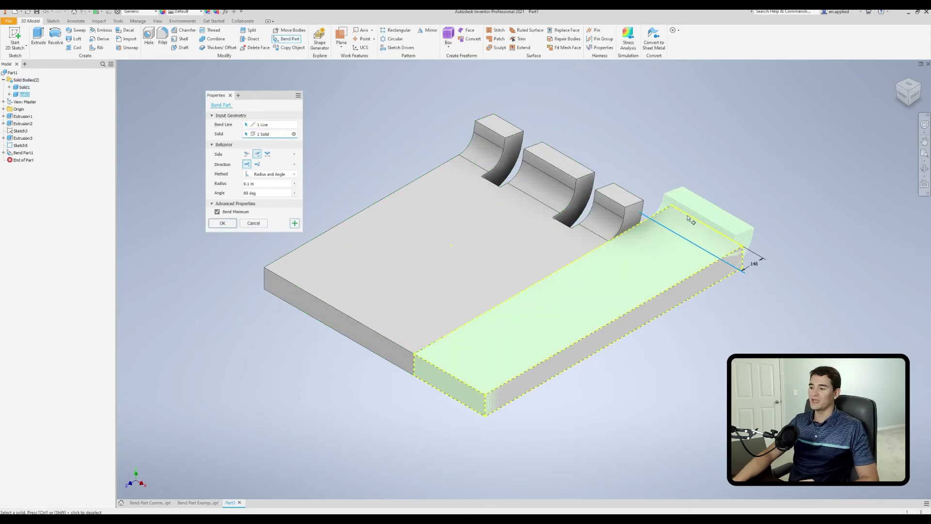